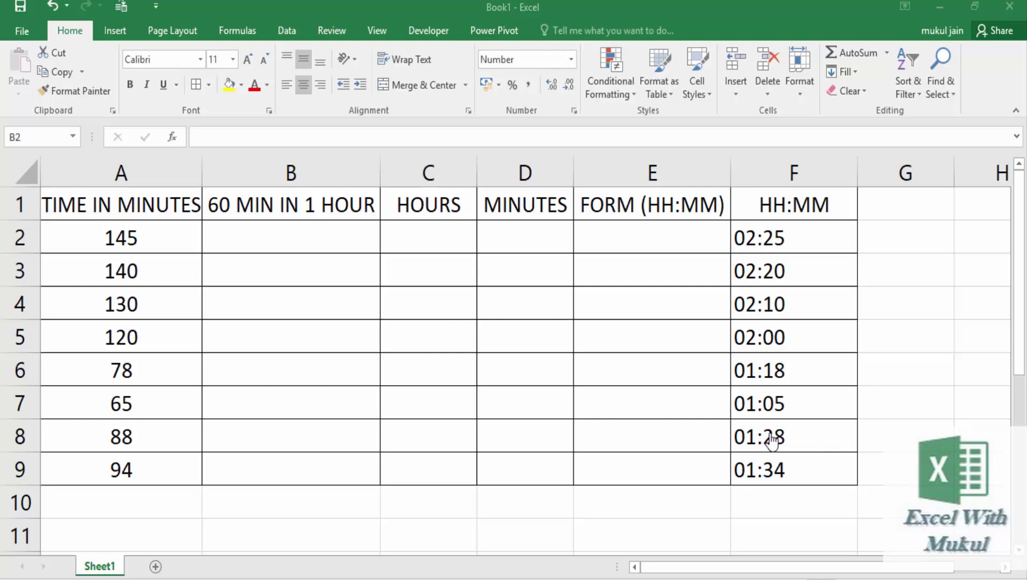
- Enter =A2/60 in B2 and fill it down to B9, giving 2.42 to 1.57 hours
{"action": "left_click", "coordinate": [317, 206]}
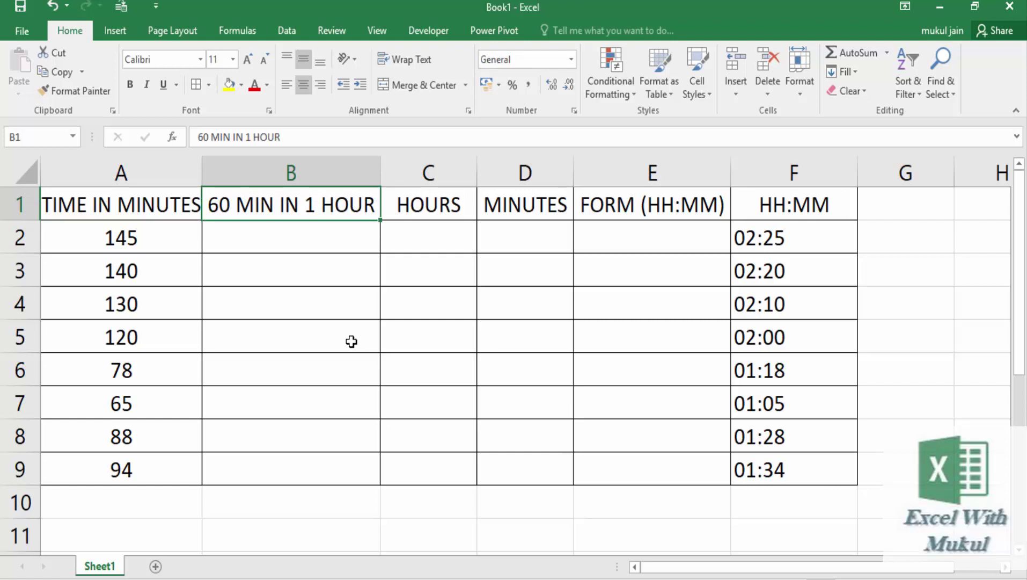
{"action": "left_click", "coordinate": [134, 239]}
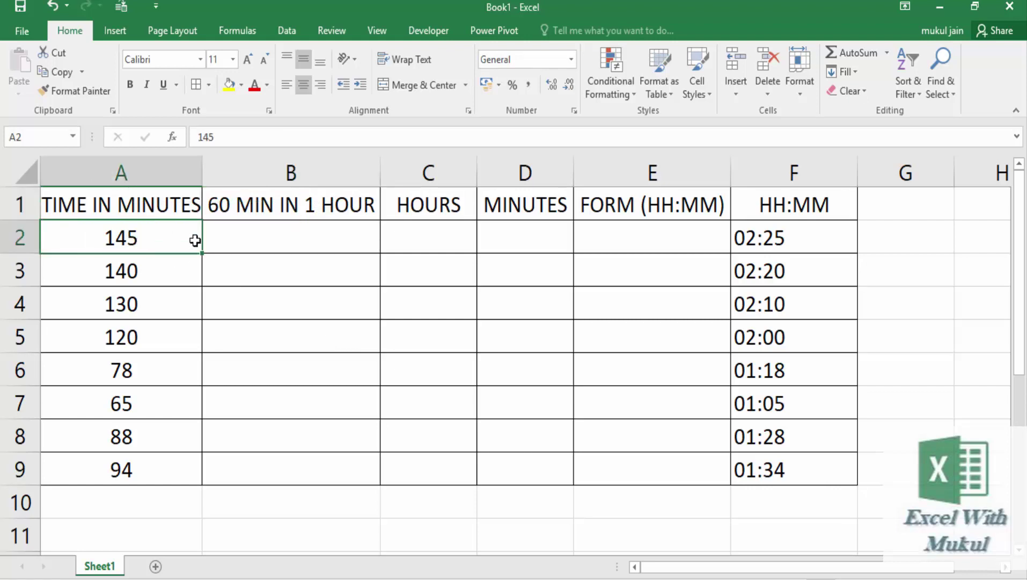
{"action": "left_click", "coordinate": [232, 234]}
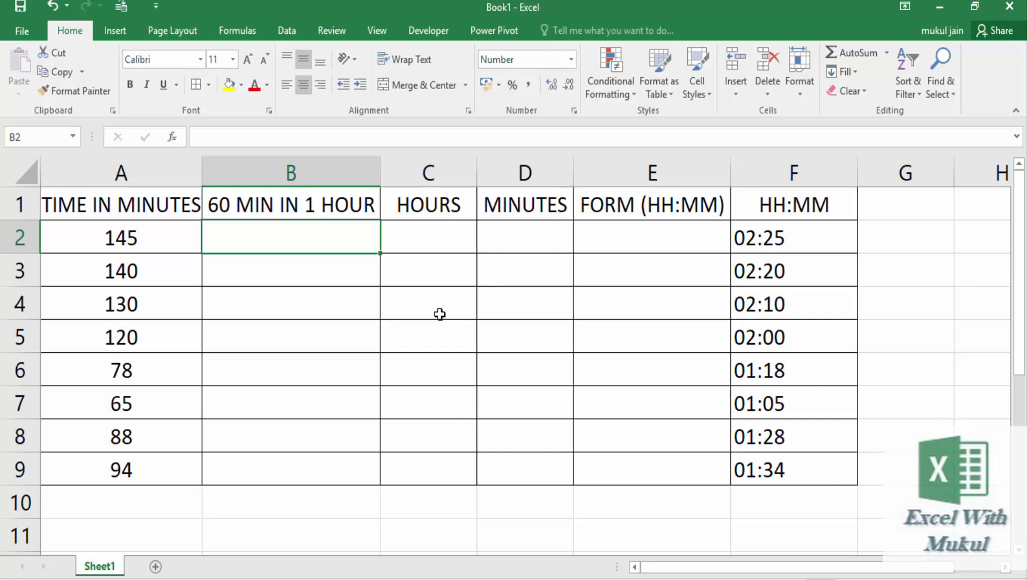
{"action": "type", "text": "="}
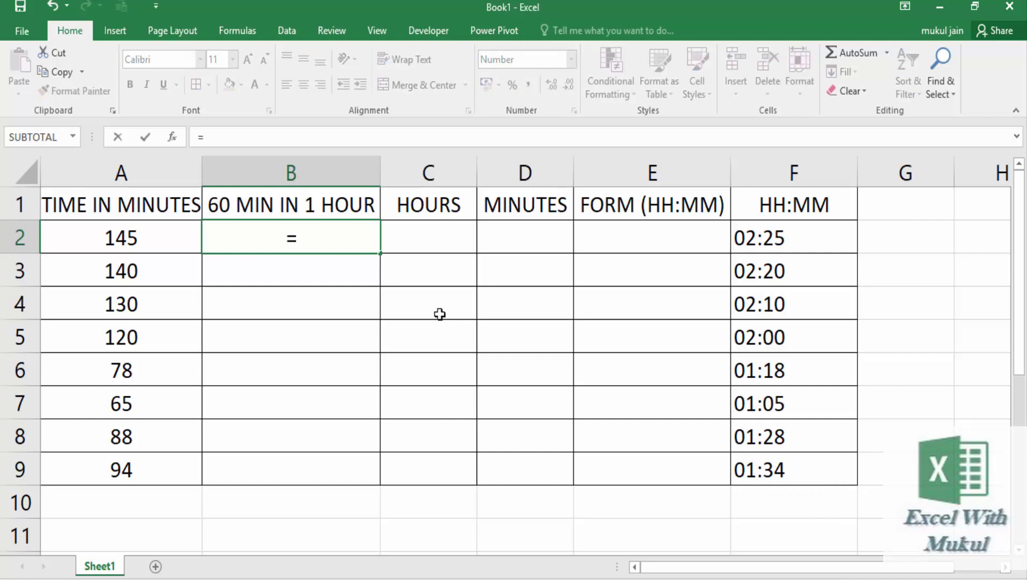
{"action": "left_click", "coordinate": [122, 236]}
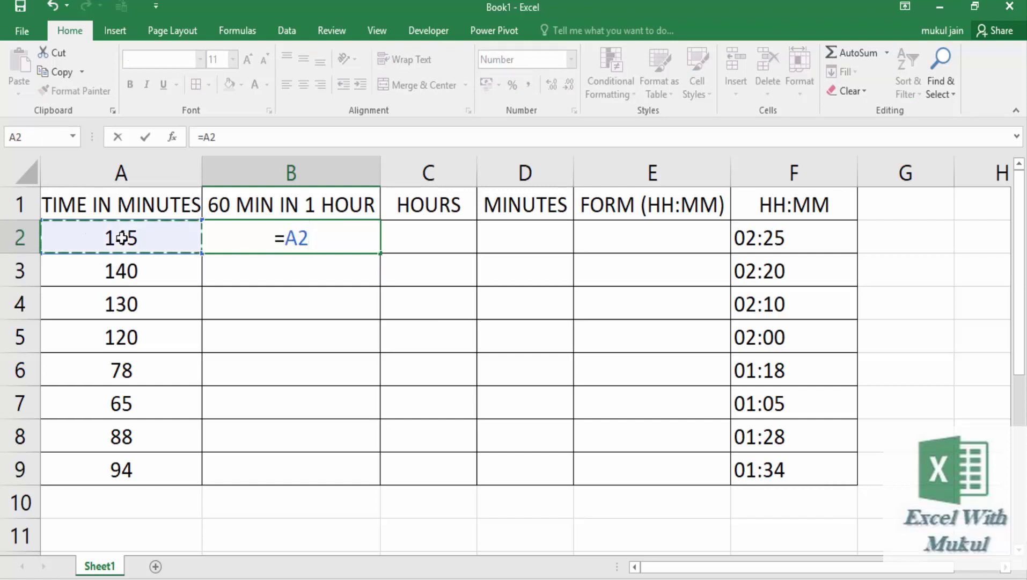
{"action": "type", "text": "/"}
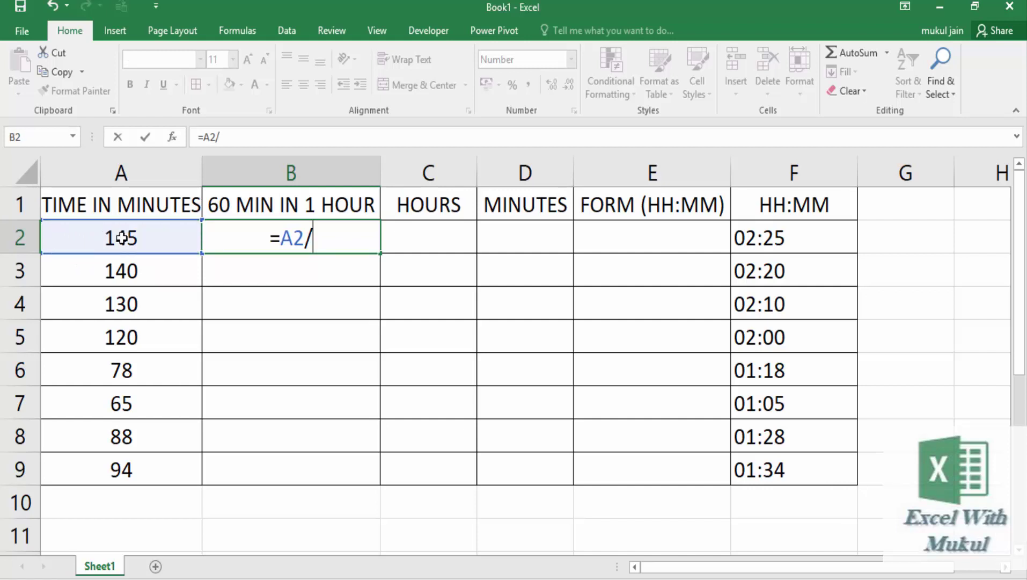
{"action": "type", "text": "60"}
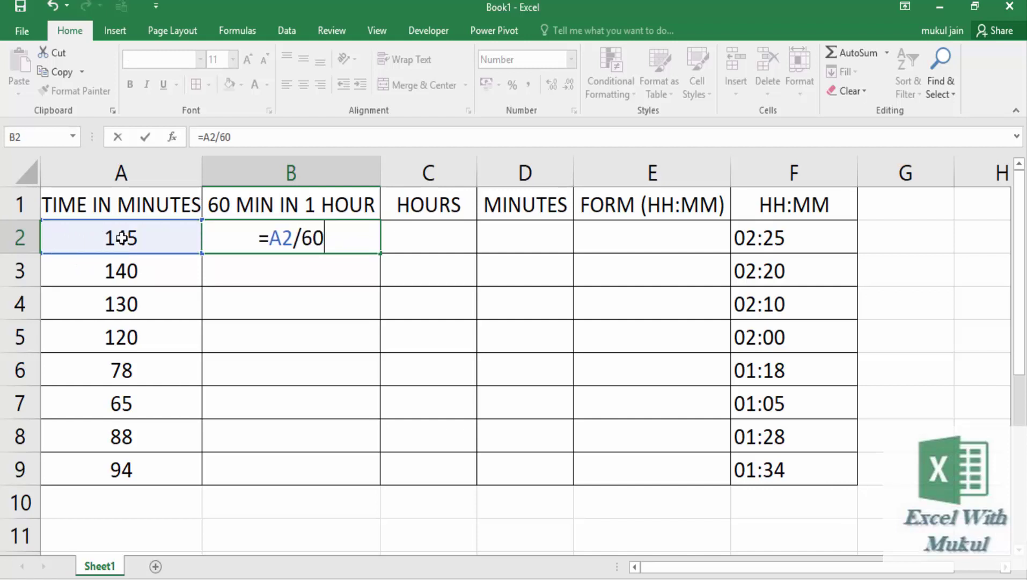
{"action": "key", "text": "Return"}
{"action": "left_click", "coordinate": [284, 238]}
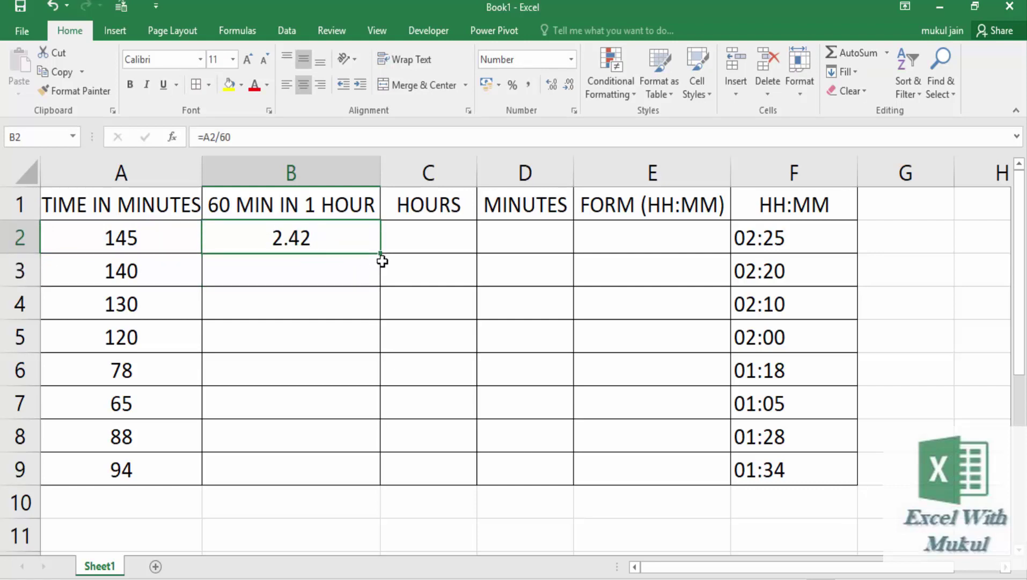
{"action": "left_click_drag", "start_coordinate": [380, 253], "coordinate": [355, 477]}
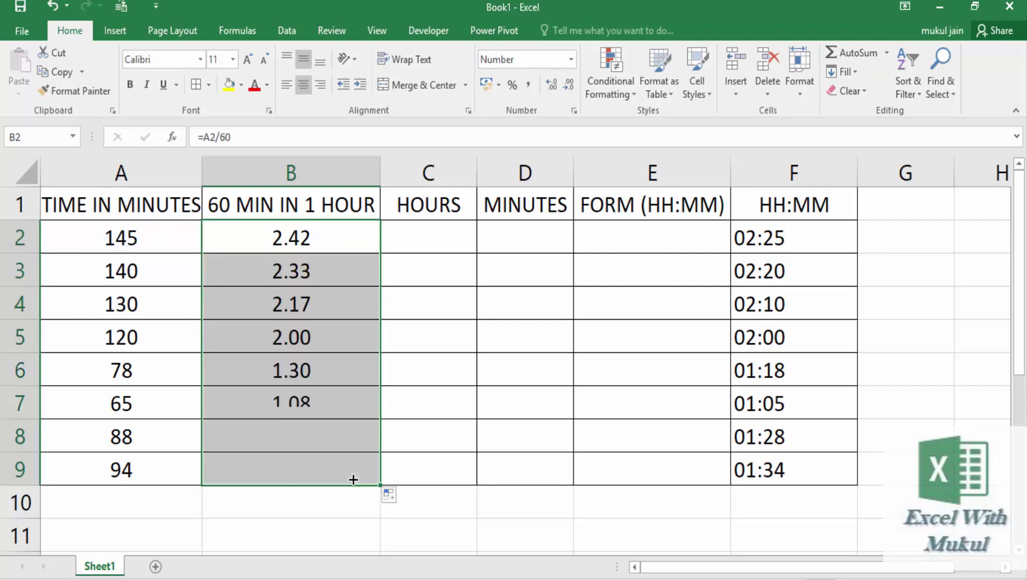
{"action": "left_click", "coordinate": [337, 248]}
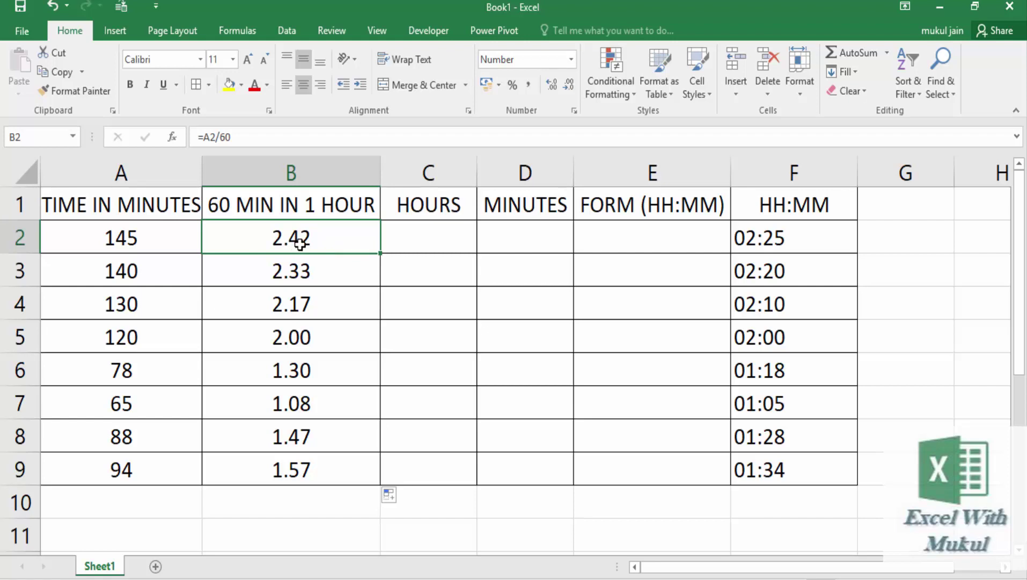
- Check the copied minutes-to-hours formulas in B2 through B9
{"action": "left_click", "coordinate": [420, 242]}
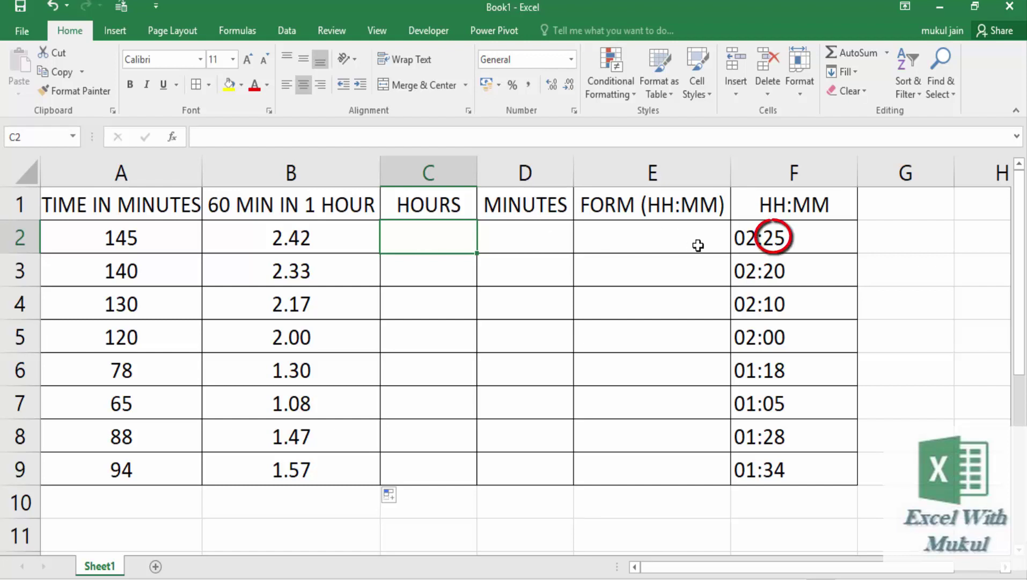
{"action": "left_click", "coordinate": [353, 238]}
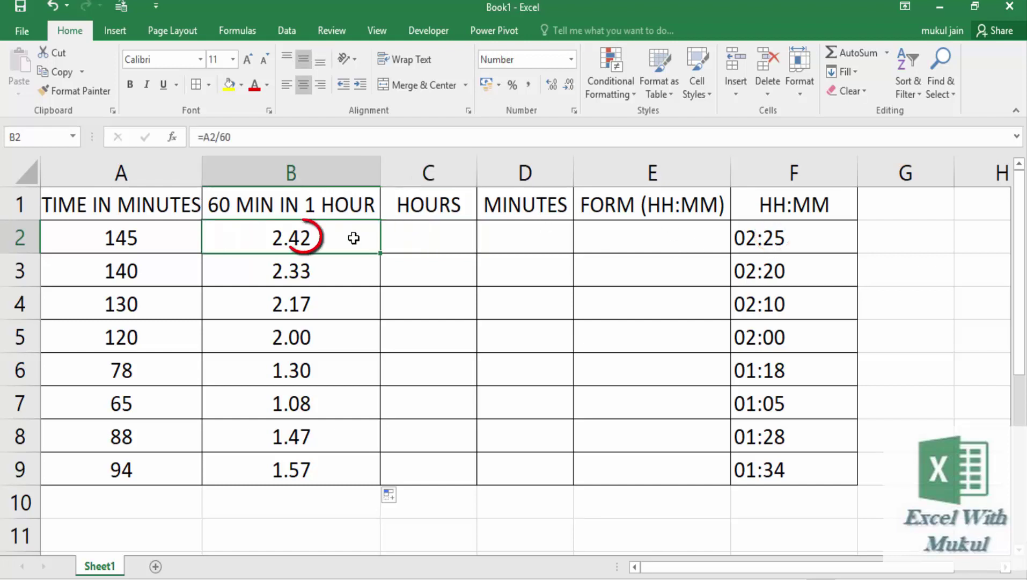
{"action": "left_click", "coordinate": [340, 276]}
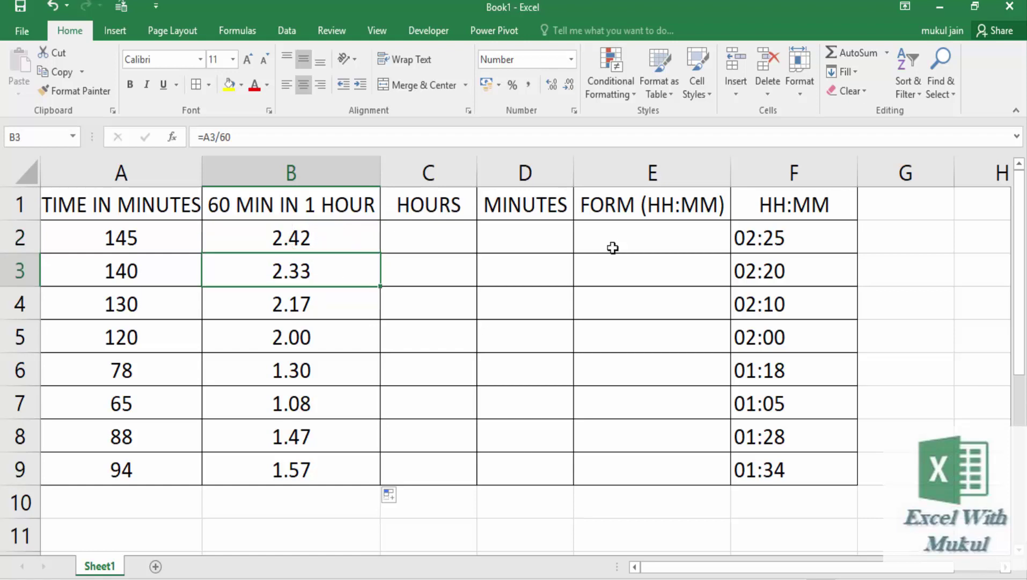
{"action": "left_click", "coordinate": [347, 314]}
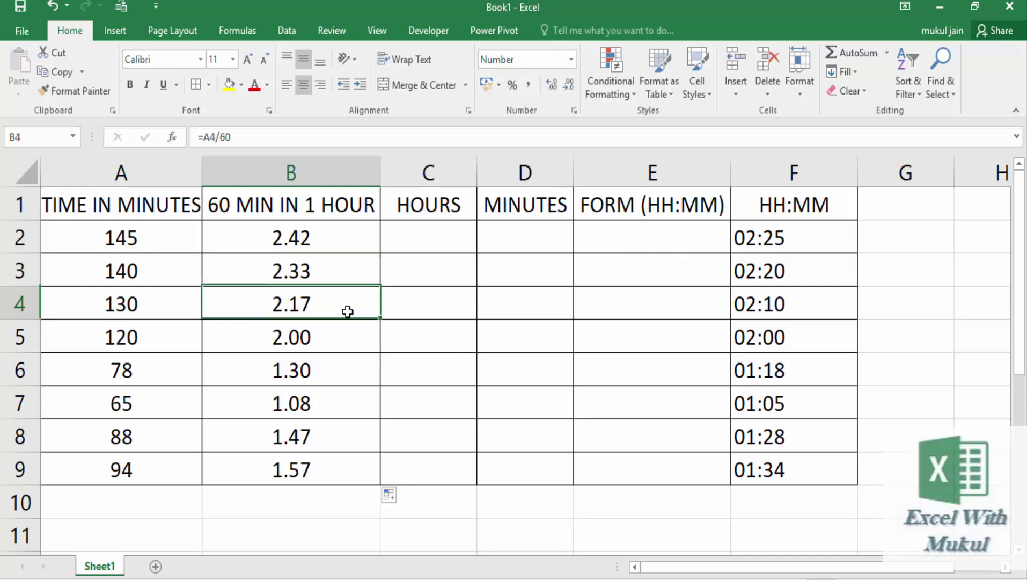
{"action": "left_click", "coordinate": [338, 343]}
{"action": "left_click", "coordinate": [333, 378]}
{"action": "left_click", "coordinate": [329, 402]}
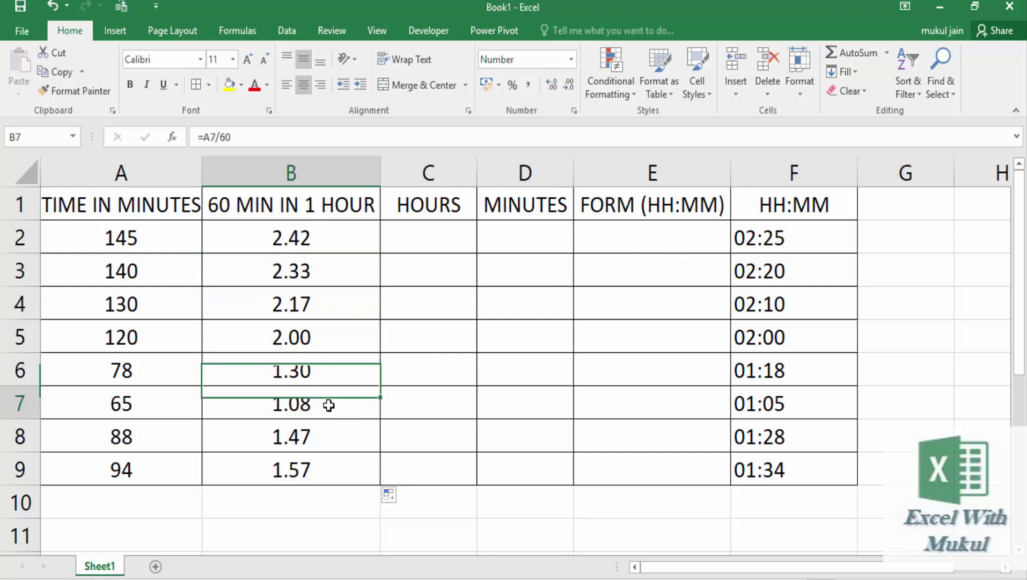
{"action": "left_click", "coordinate": [324, 434]}
{"action": "left_click", "coordinate": [324, 464]}
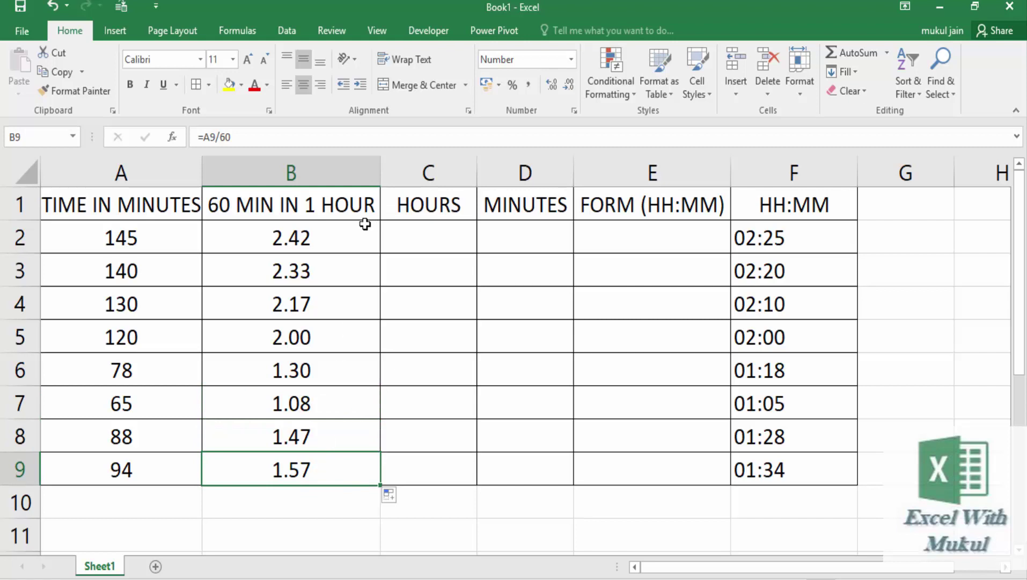
- Apply a red fill to the range B2:B9
{"action": "left_click_drag", "start_coordinate": [360, 236], "coordinate": [317, 475]}
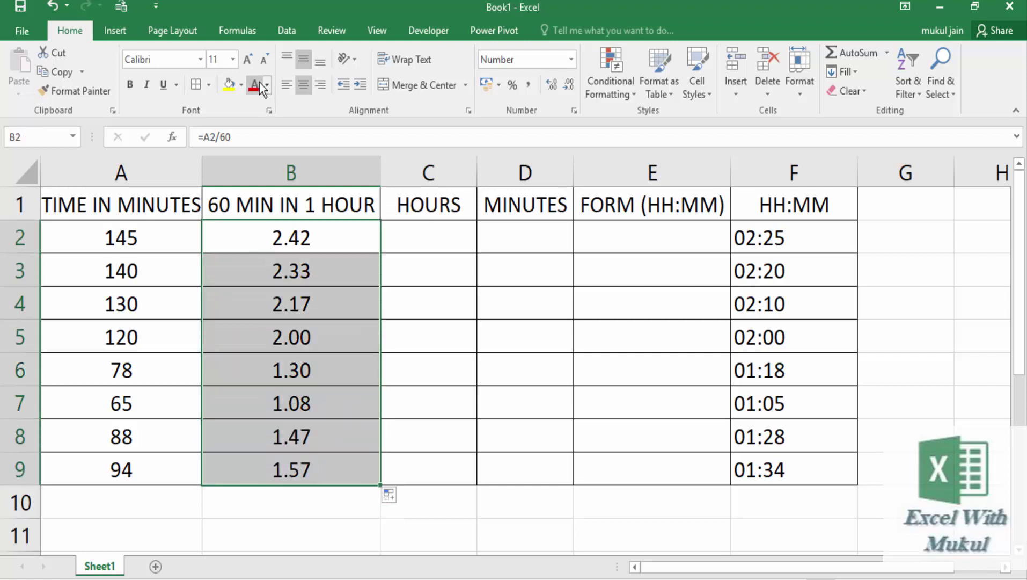
{"action": "left_click", "coordinate": [242, 85]}
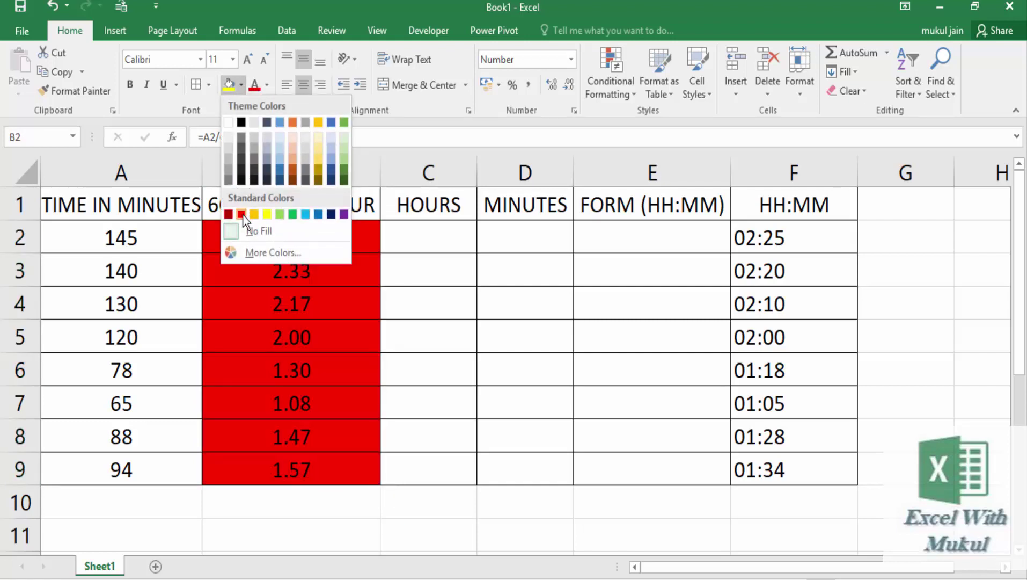
{"action": "left_click", "coordinate": [238, 213]}
{"action": "left_click", "coordinate": [424, 242]}
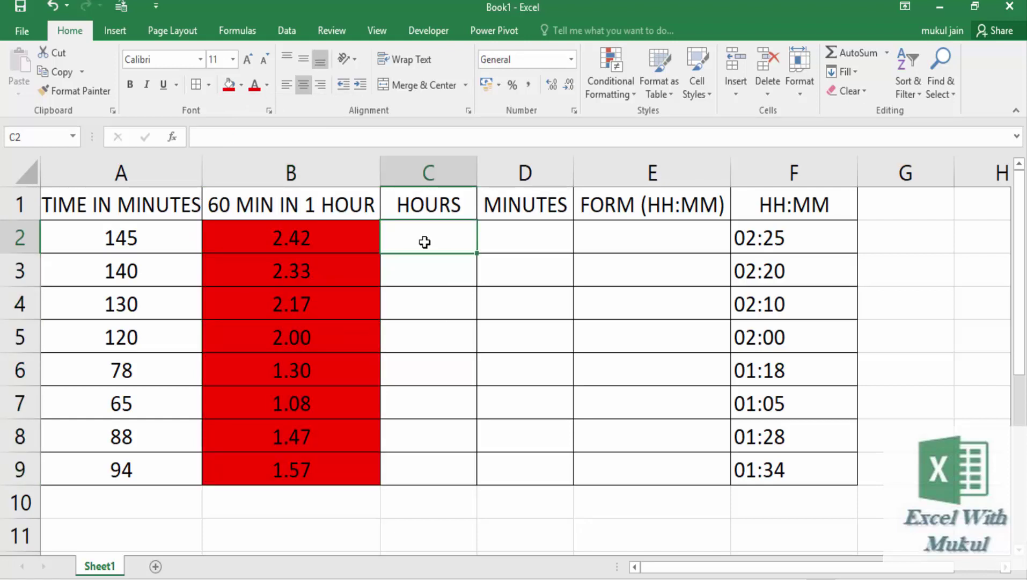
- Enter =QUOTIENT(A2,60) in C2 to get 2 whole hours from 145 minutes
{"action": "left_click", "coordinate": [111, 240]}
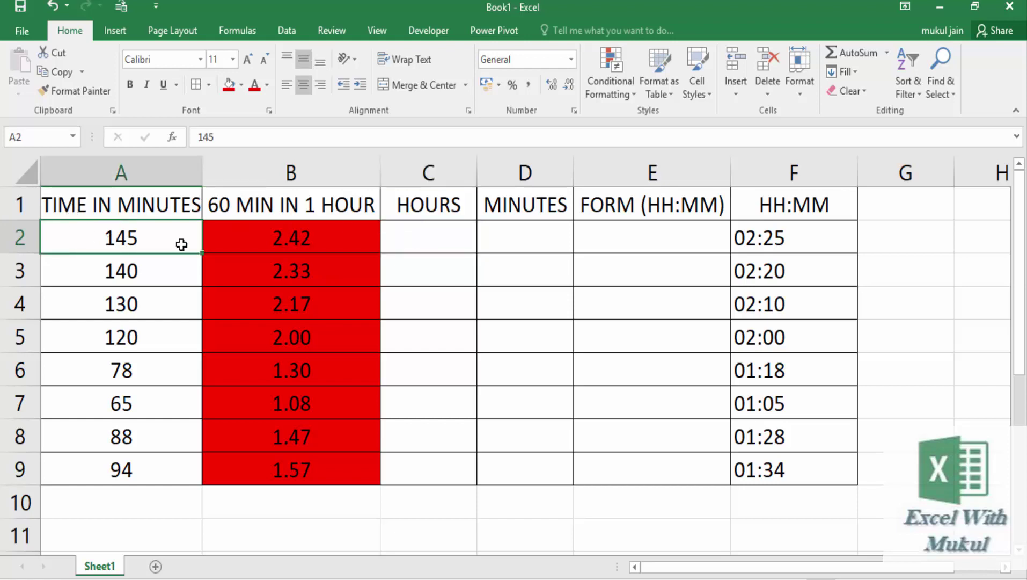
{"action": "left_click", "coordinate": [410, 241]}
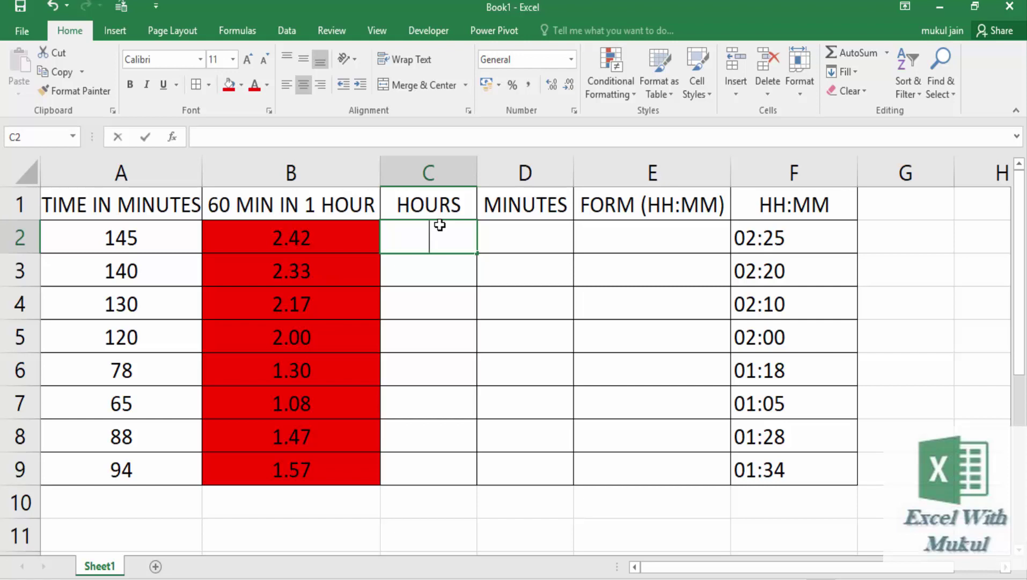
{"action": "type", "text": "=QUO"}
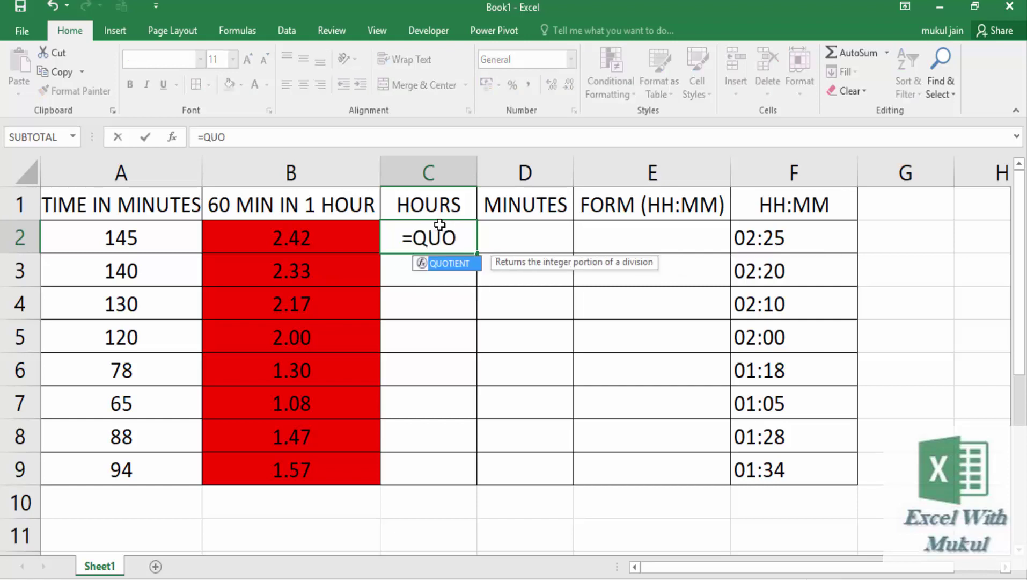
{"action": "key", "text": "Tab"}
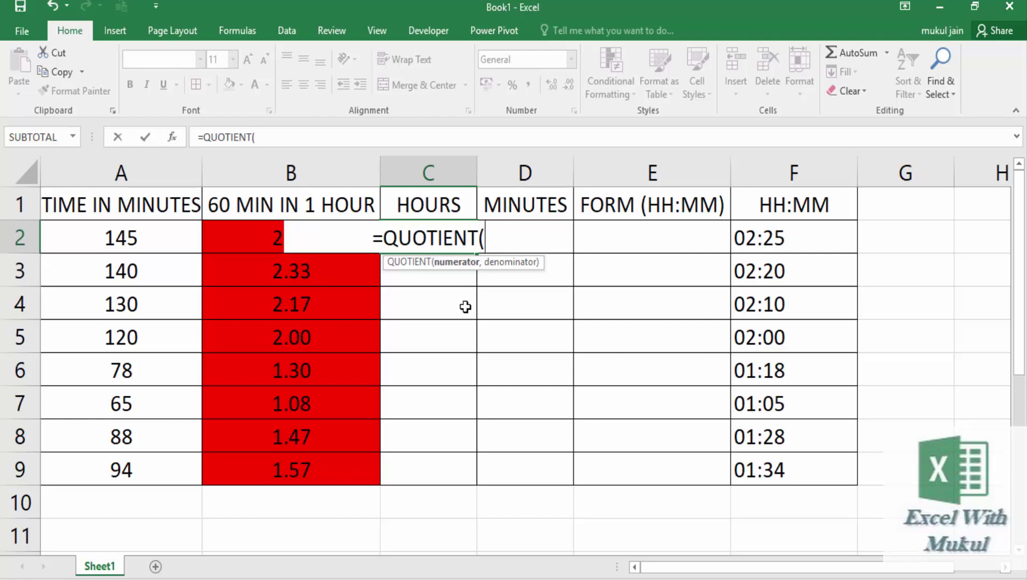
{"action": "left_click", "coordinate": [130, 238]}
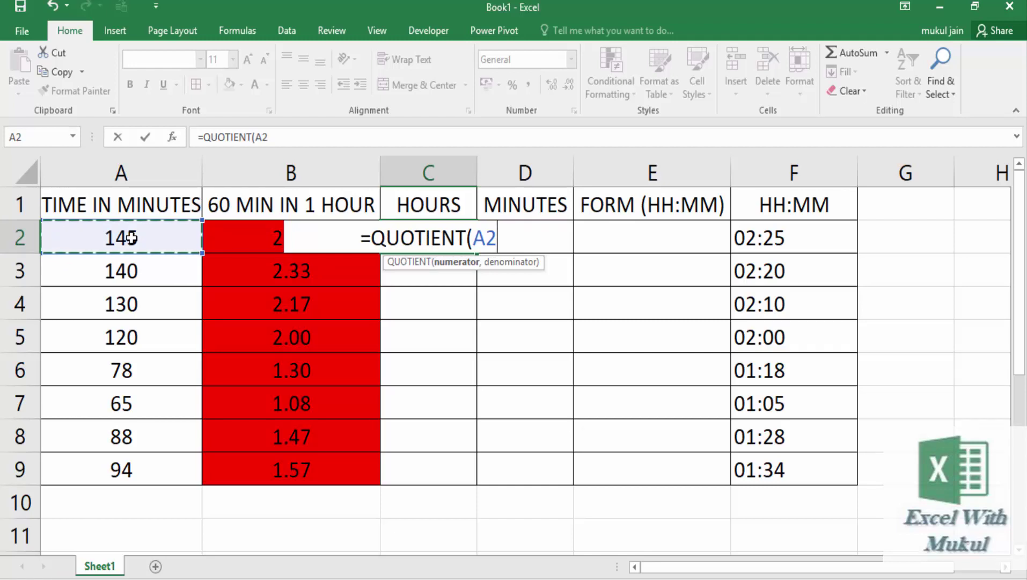
{"action": "type", "text": ","}
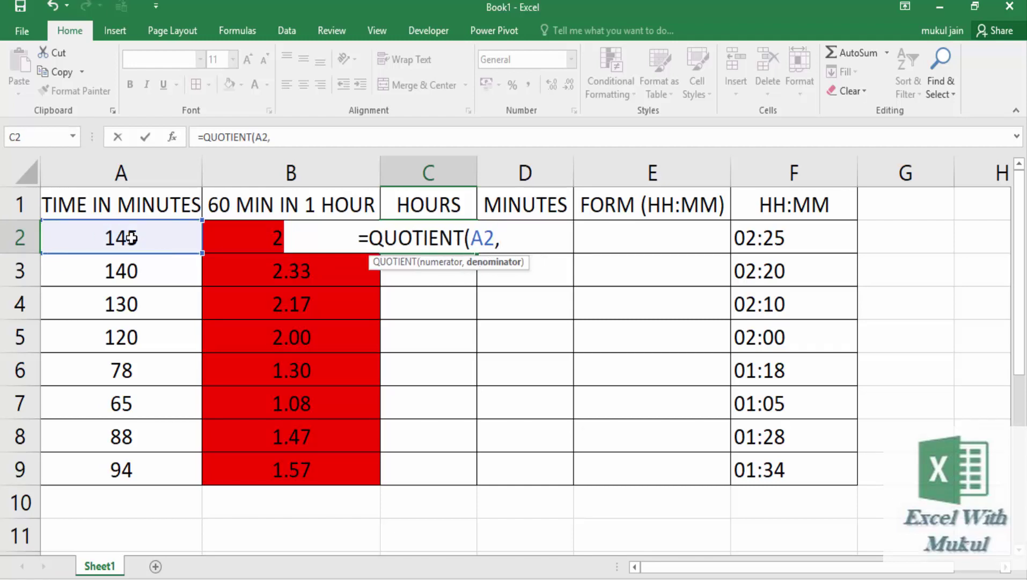
{"action": "type", "text": "60"}
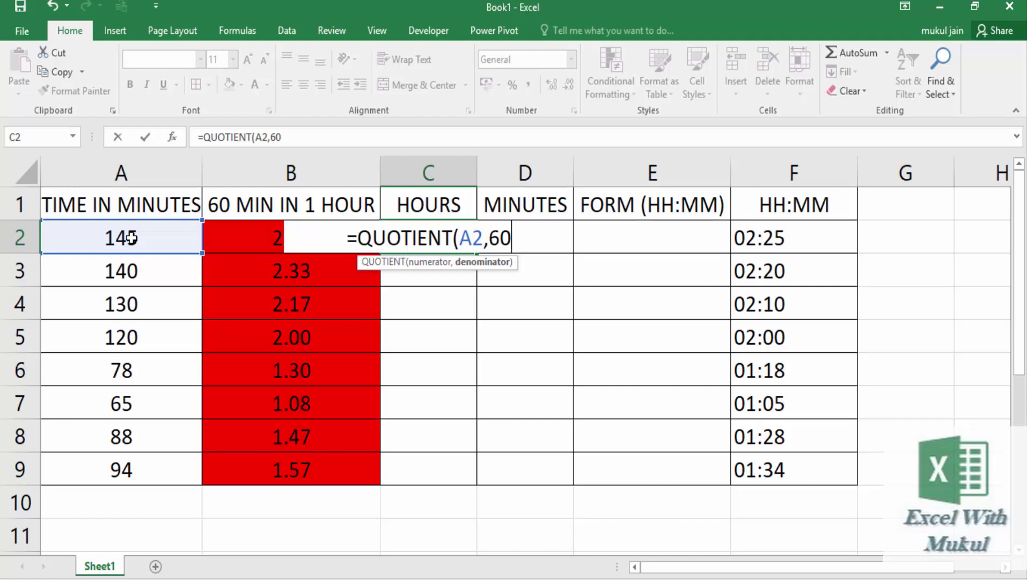
{"action": "type", "text": ")"}
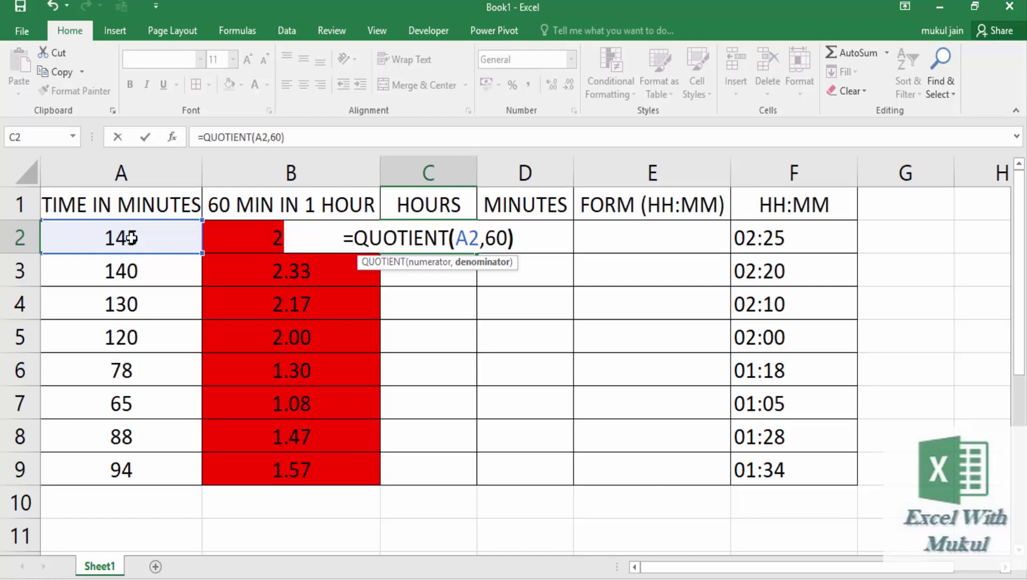
{"action": "key", "text": "Return"}
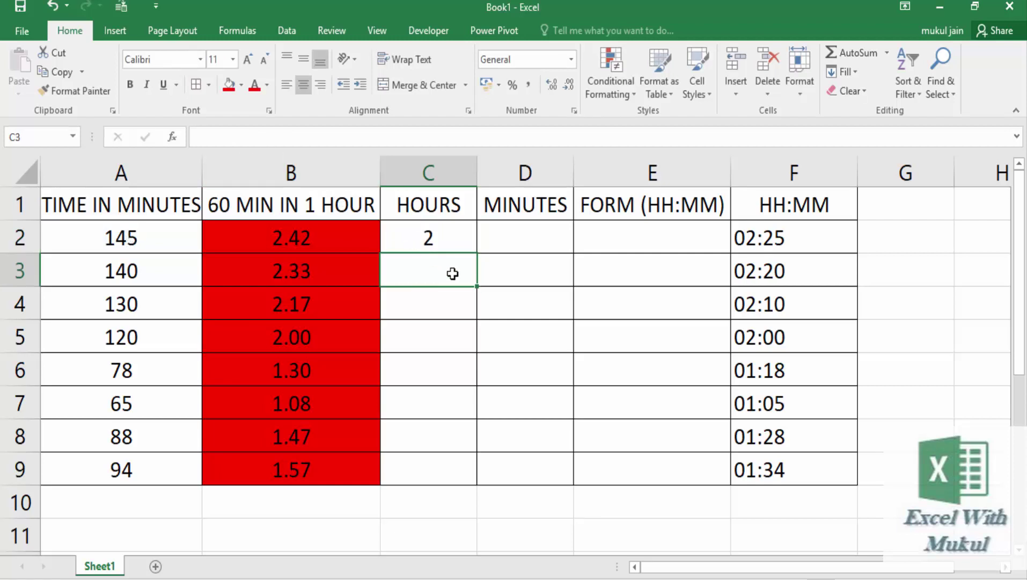
- Copy C2's QUOTIENT formula down to C9 and verify the copies in C3 and C6
{"action": "left_click", "coordinate": [464, 229]}
{"action": "left_click_drag", "start_coordinate": [476, 253], "coordinate": [454, 472]}
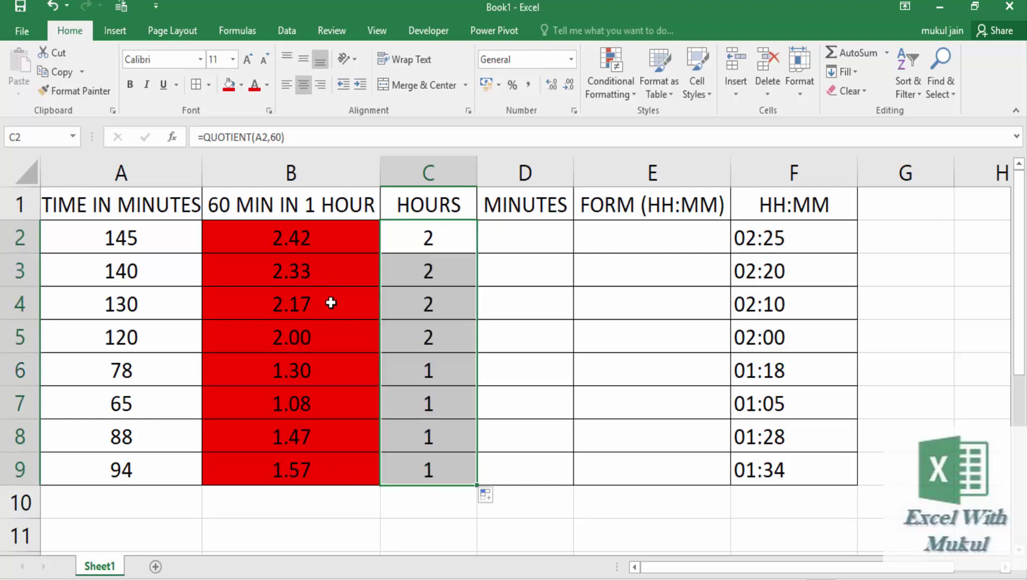
{"action": "left_click", "coordinate": [165, 245]}
{"action": "left_click", "coordinate": [391, 236]}
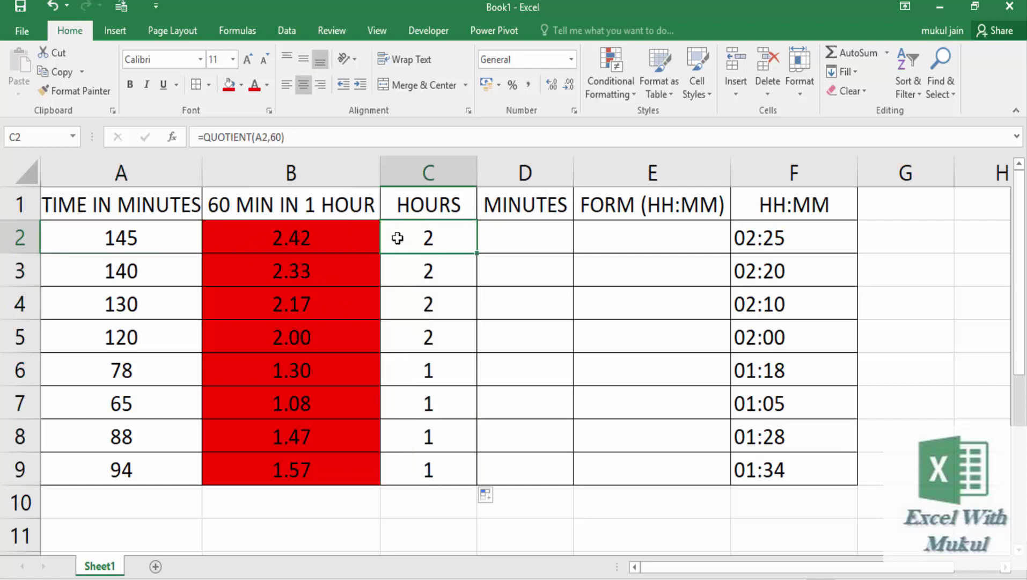
{"action": "left_click", "coordinate": [152, 267]}
{"action": "left_click", "coordinate": [414, 263]}
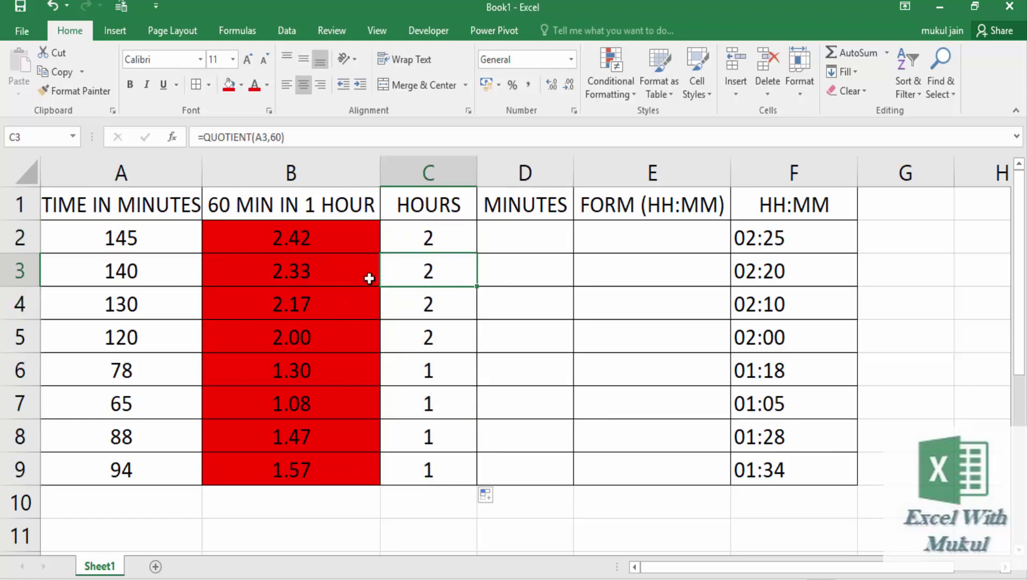
{"action": "left_click", "coordinate": [130, 369]}
{"action": "left_click", "coordinate": [428, 370]}
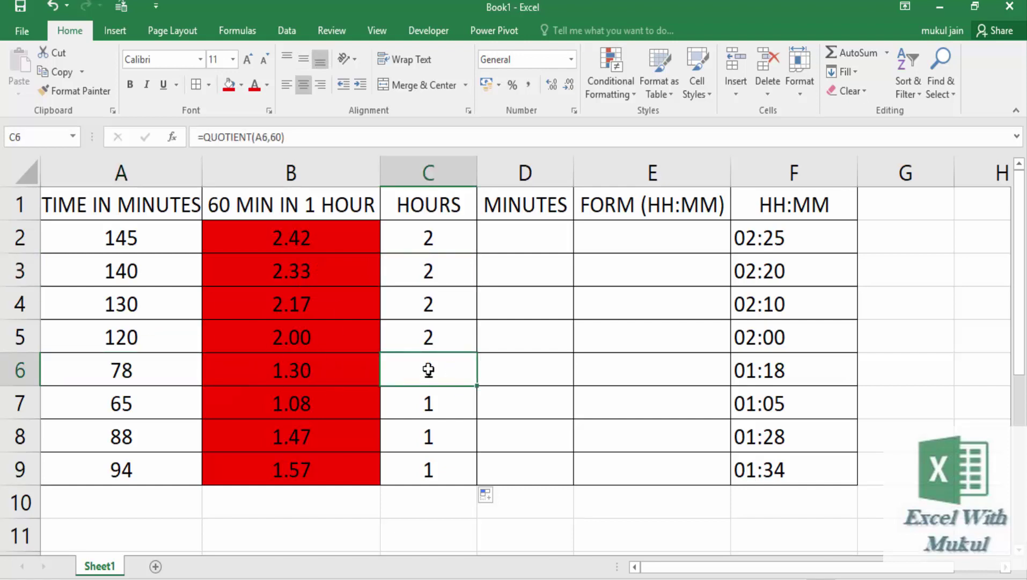
{"action": "mouse_move", "coordinate": [453, 248]}
{"action": "left_mouse_down"}
{"action": "mouse_move", "coordinate": [429, 378]}
{"action": "mouse_move", "coordinate": [428, 470]}
{"action": "left_mouse_up"}
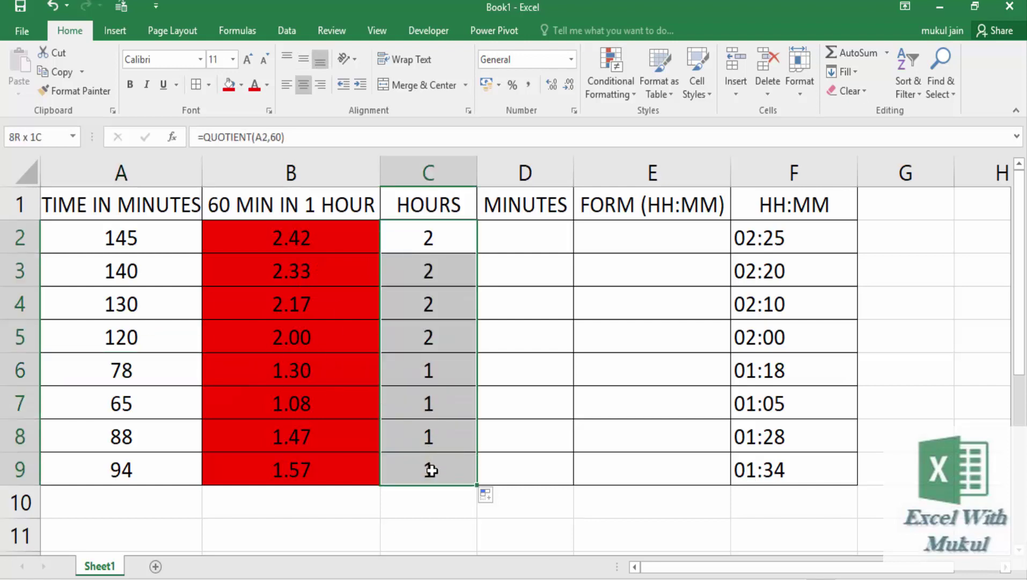
{"action": "left_click", "coordinate": [530, 238]}
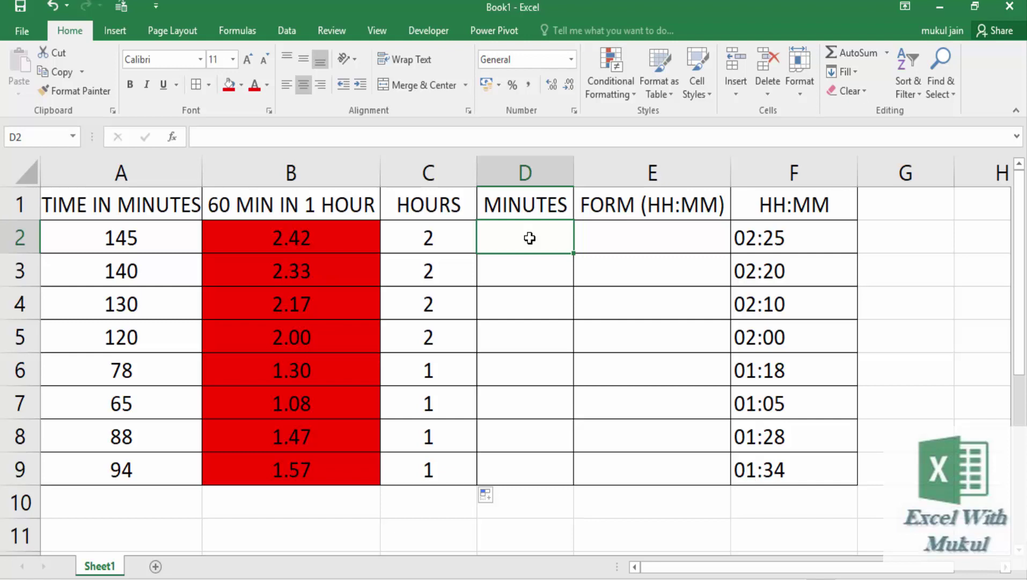
- Enter =MOD(A2,60) in D2 and fill it to D9, giving leftover minutes 25 down to 34
{"action": "type", "text": "="}
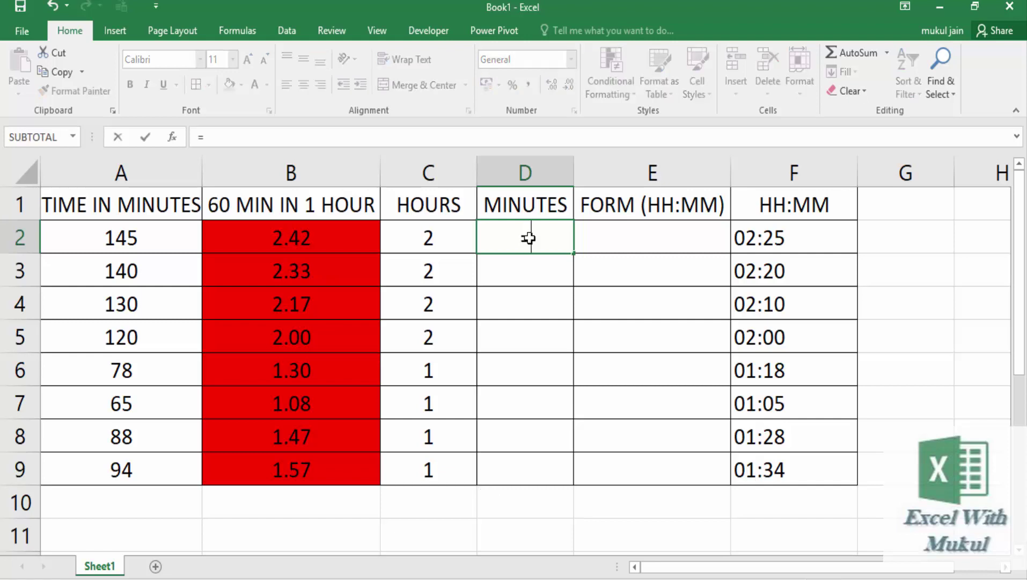
{"action": "type", "text": "M"}
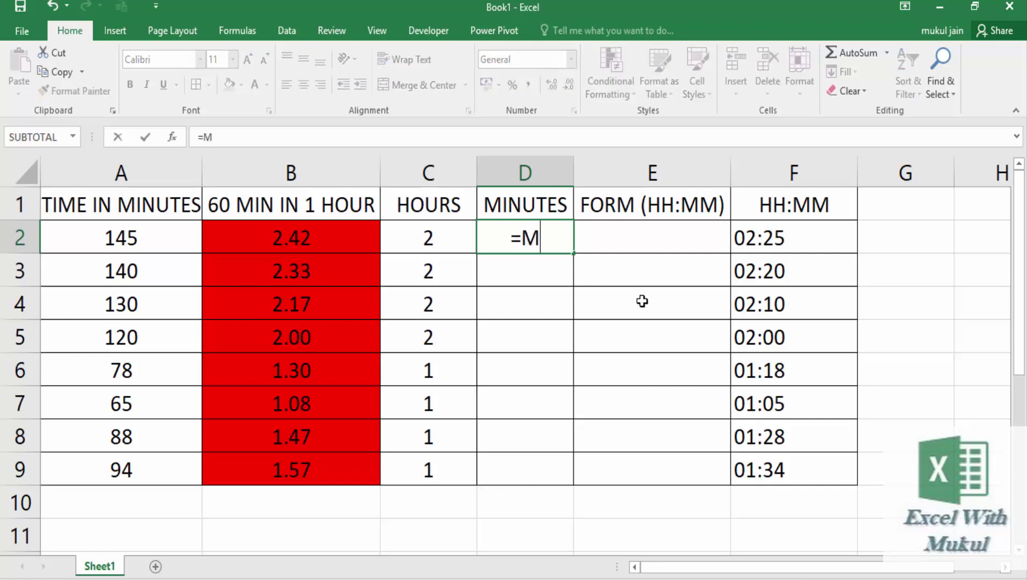
{"action": "type", "text": "OD("}
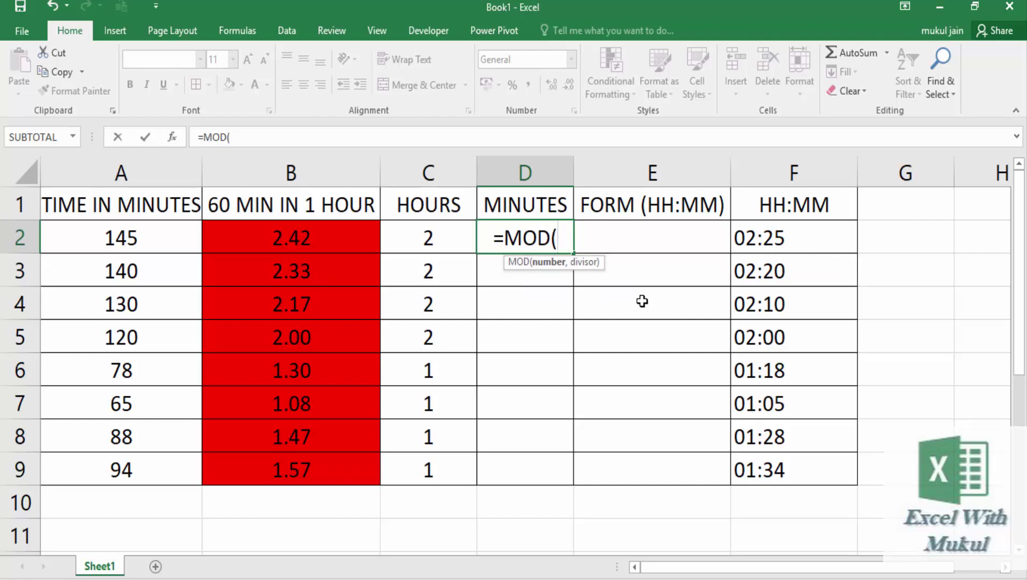
{"action": "left_click", "coordinate": [166, 232]}
{"action": "type", "text": ","}
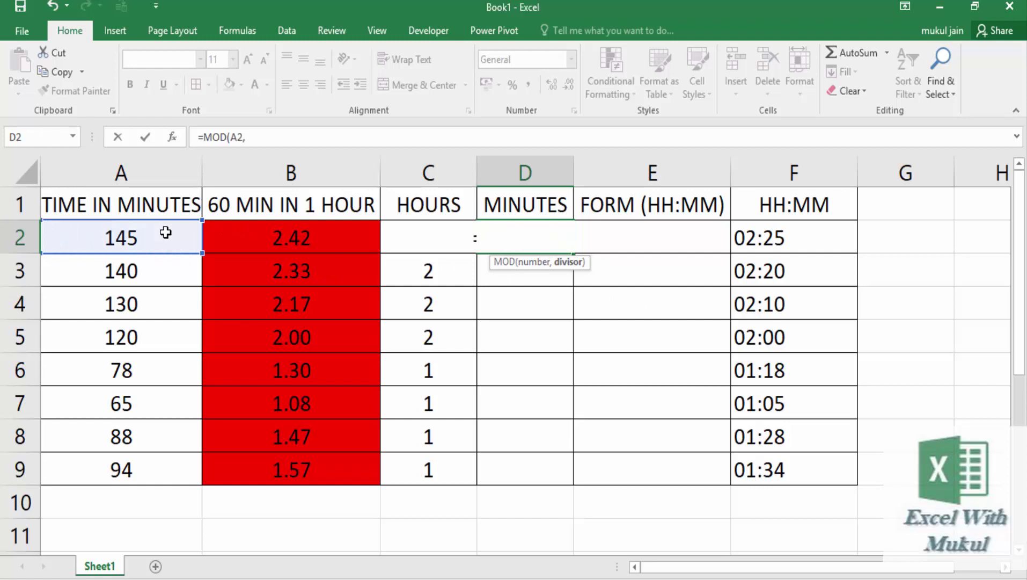
{"action": "type", "text": "60)"}
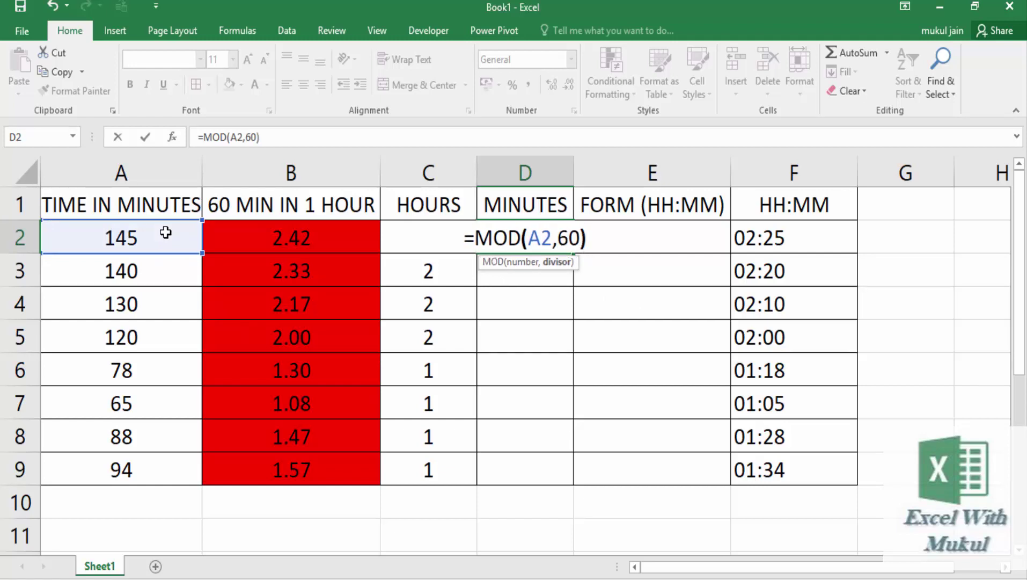
{"action": "key", "text": "Return"}
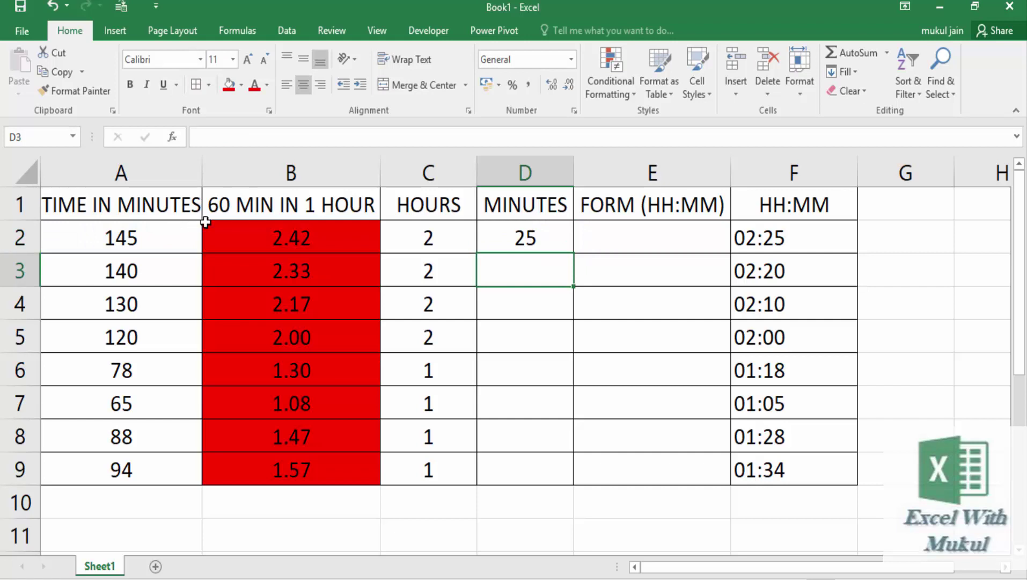
{"action": "left_click", "coordinate": [531, 244]}
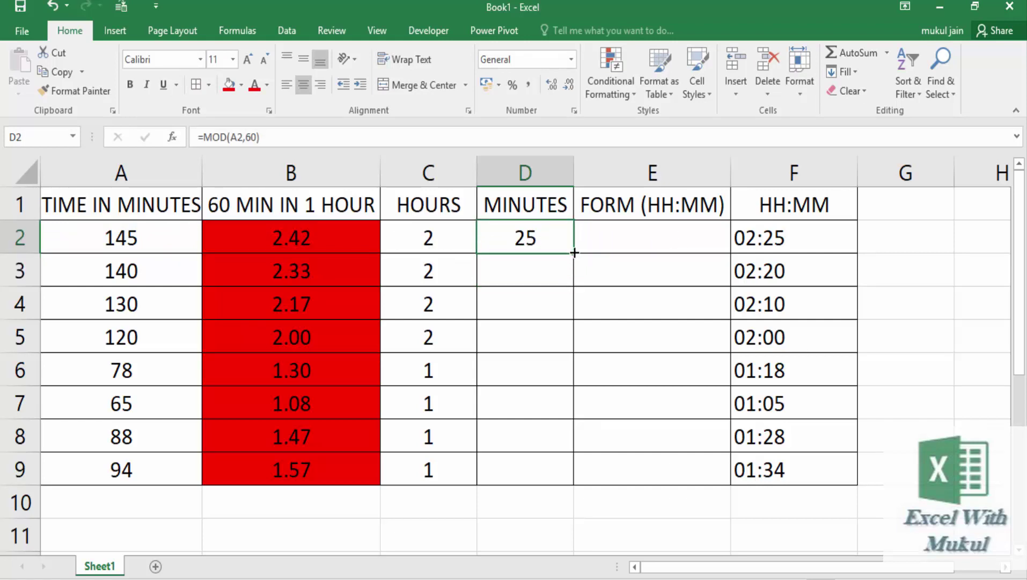
{"action": "left_click_drag", "start_coordinate": [574, 252], "coordinate": [570, 486]}
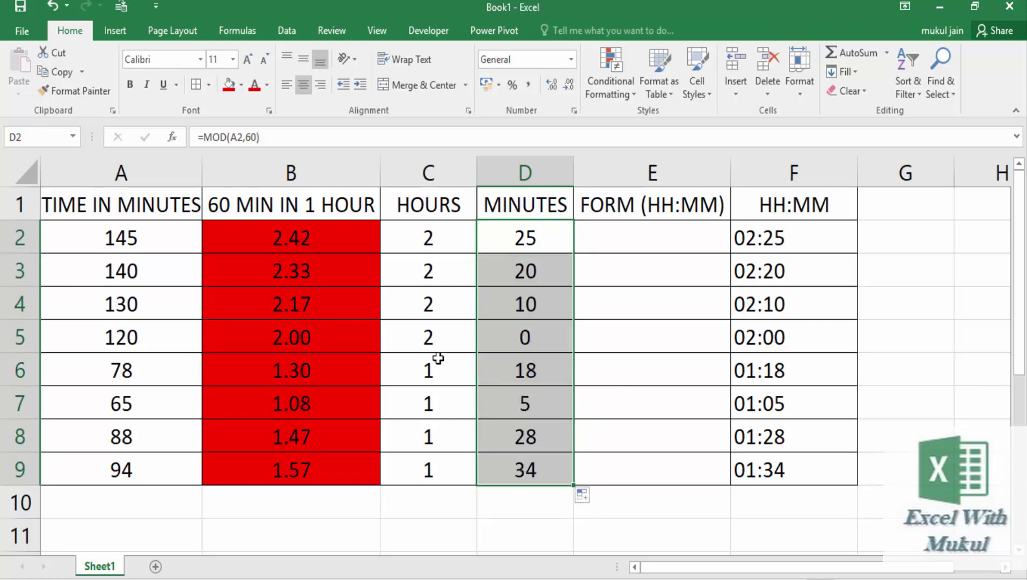
{"action": "left_click_drag", "start_coordinate": [462, 239], "coordinate": [461, 475]}
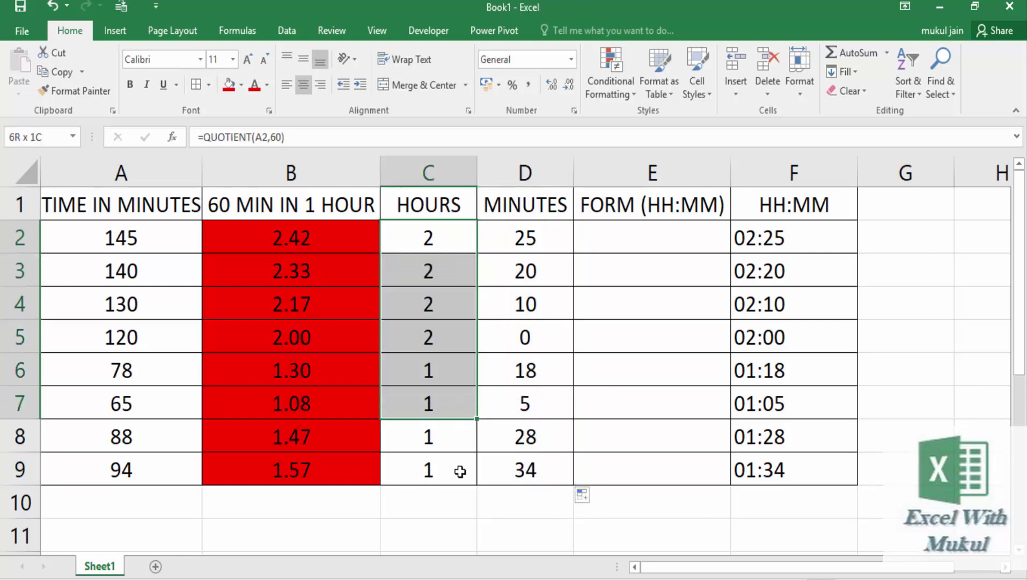
{"action": "mouse_move", "coordinate": [550, 246]}
{"action": "left_mouse_down"}
{"action": "mouse_move", "coordinate": [550, 525]}
{"action": "mouse_move", "coordinate": [550, 470]}
{"action": "left_mouse_up"}
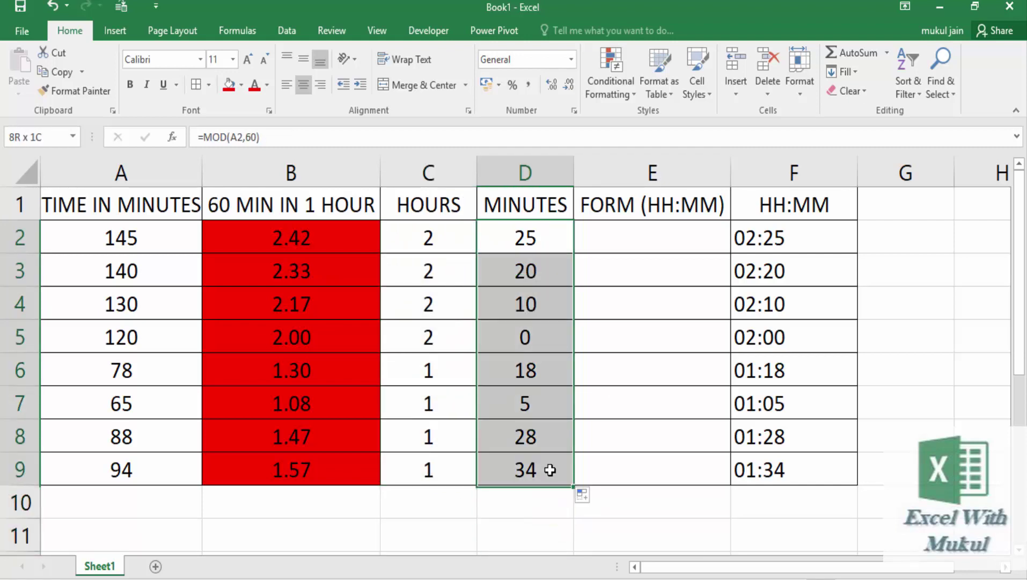
{"action": "left_click_drag", "start_coordinate": [683, 236], "coordinate": [674, 482]}
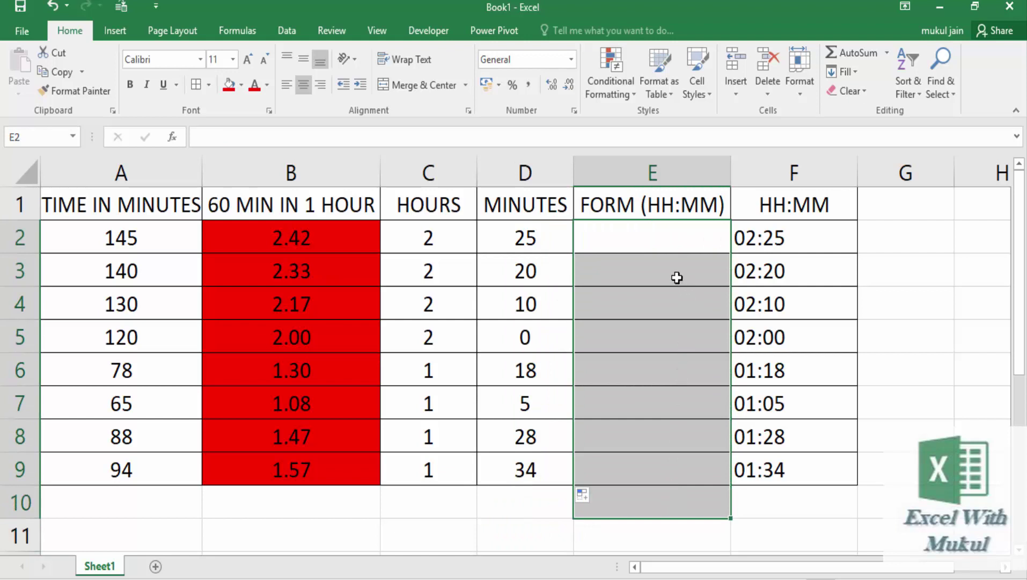
- Build the formula =C2&":"&D2 in E2, joining hours and minutes with a colon
{"action": "left_click", "coordinate": [660, 236]}
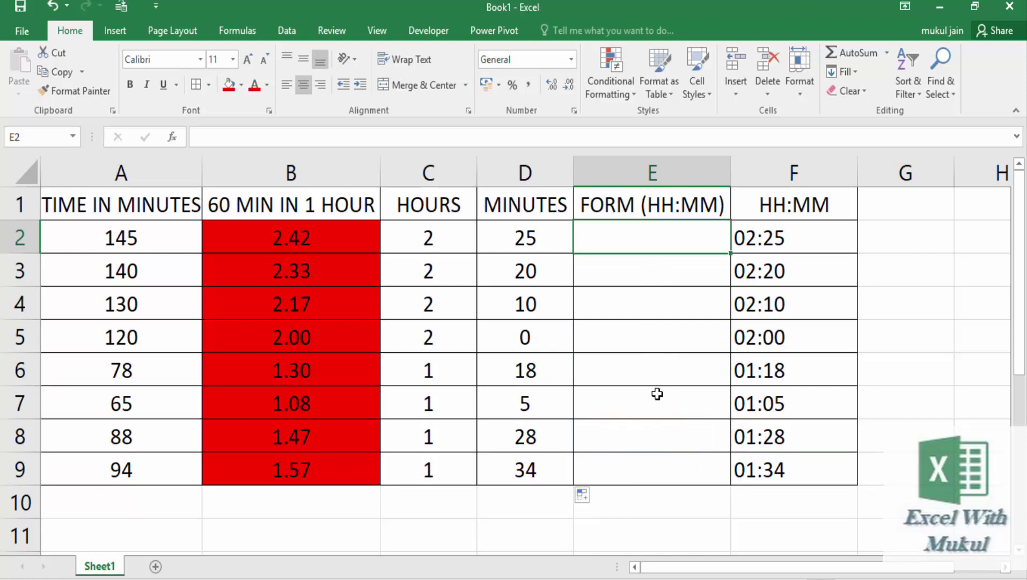
{"action": "type", "text": "="}
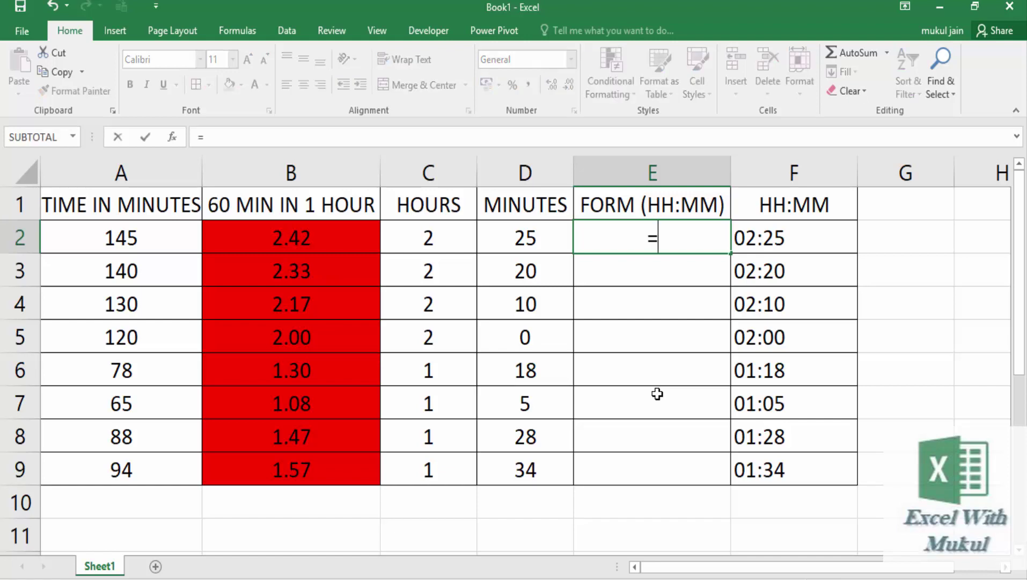
{"action": "key", "text": "Left"}
{"action": "key", "text": "Left"}
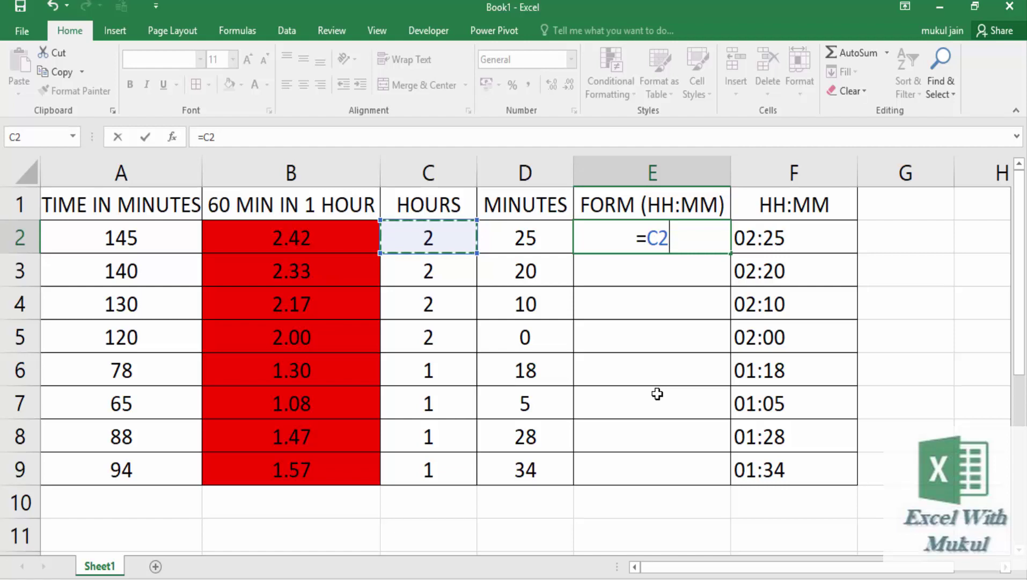
{"action": "type", "text": "&"}
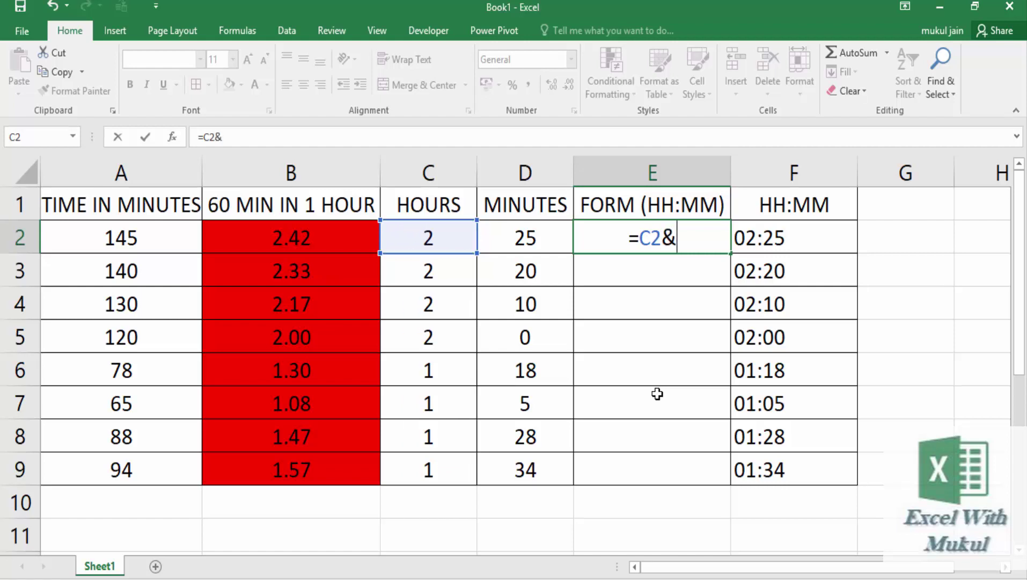
{"action": "type", "text": "\":"}
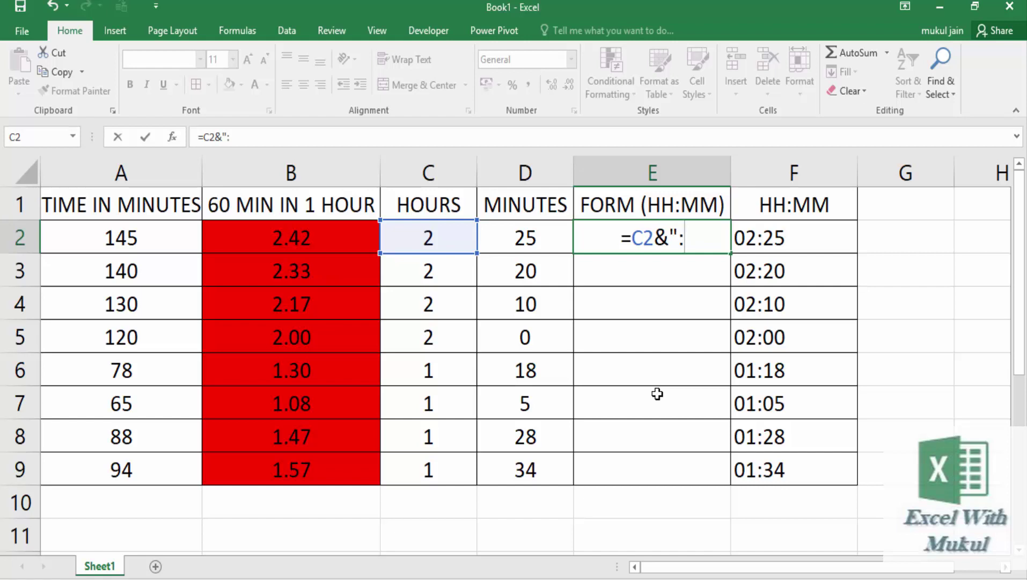
{"action": "type", "text": "\""}
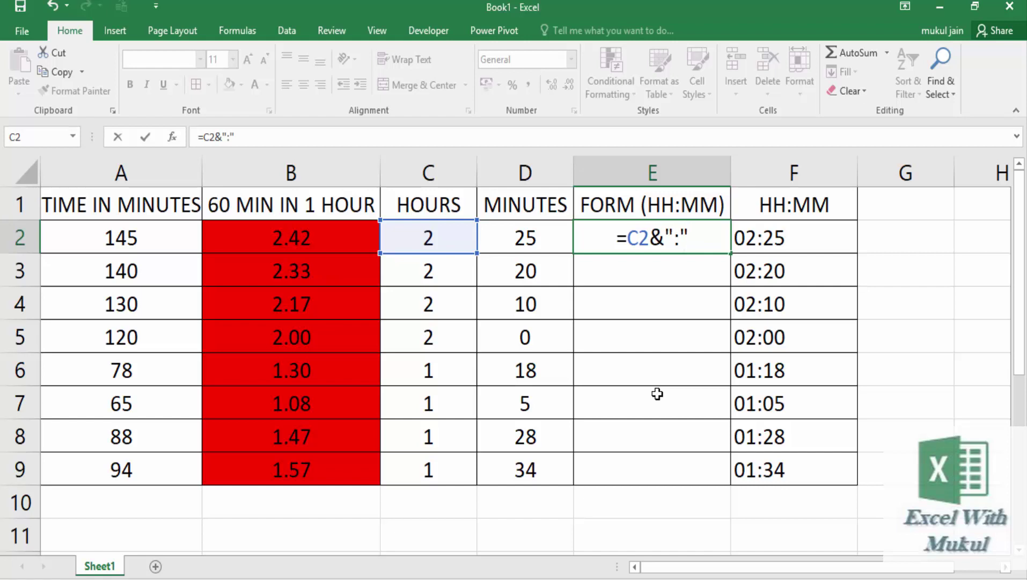
{"action": "type", "text": "&"}
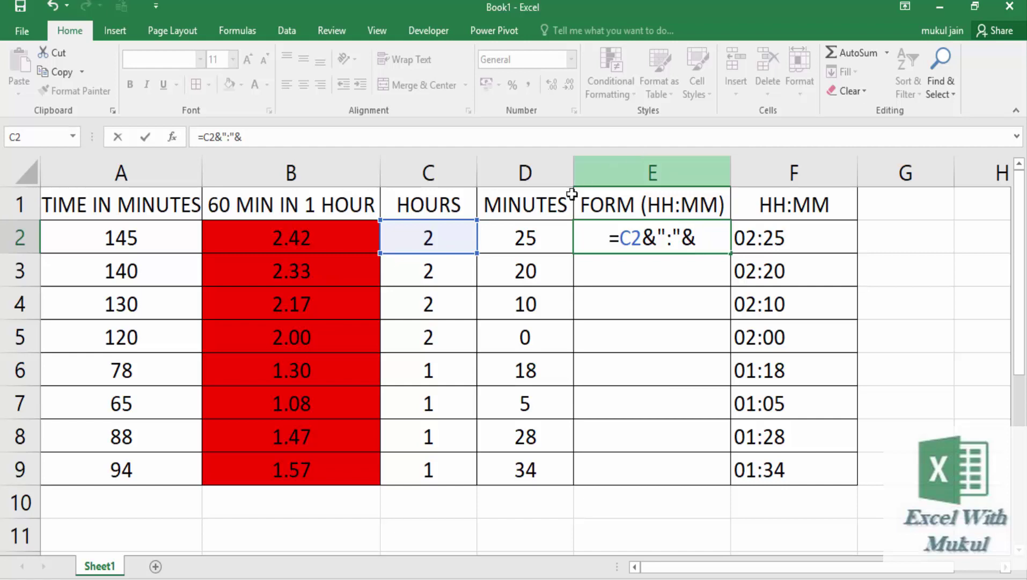
{"action": "left_click", "coordinate": [527, 231]}
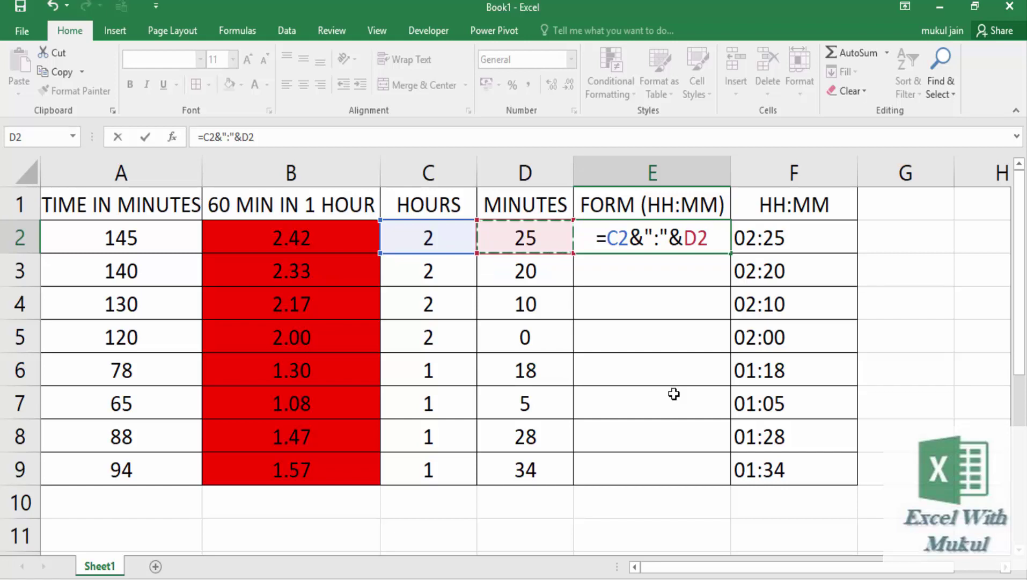
{"action": "key", "text": "Return"}
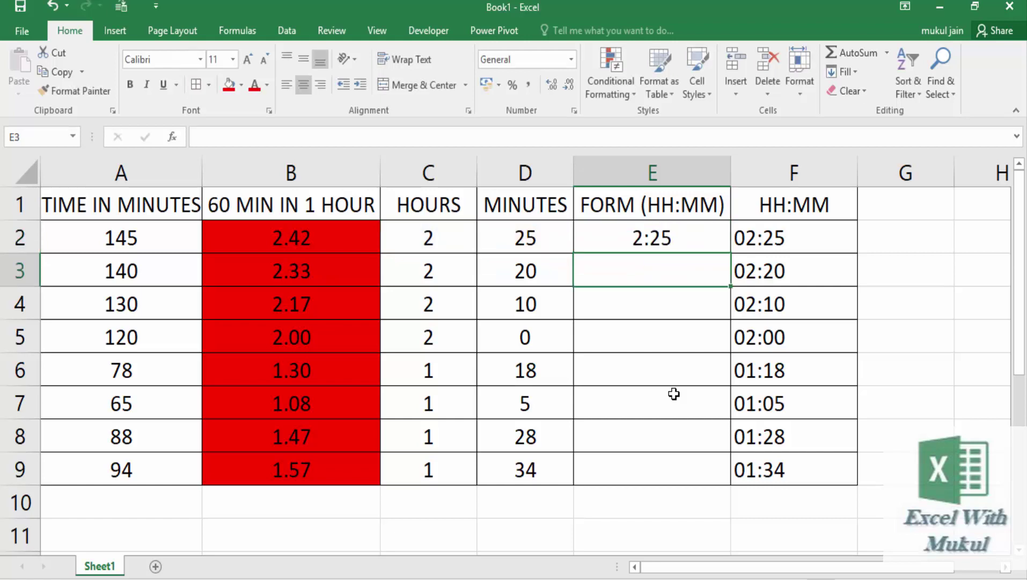
{"action": "left_click", "coordinate": [687, 246]}
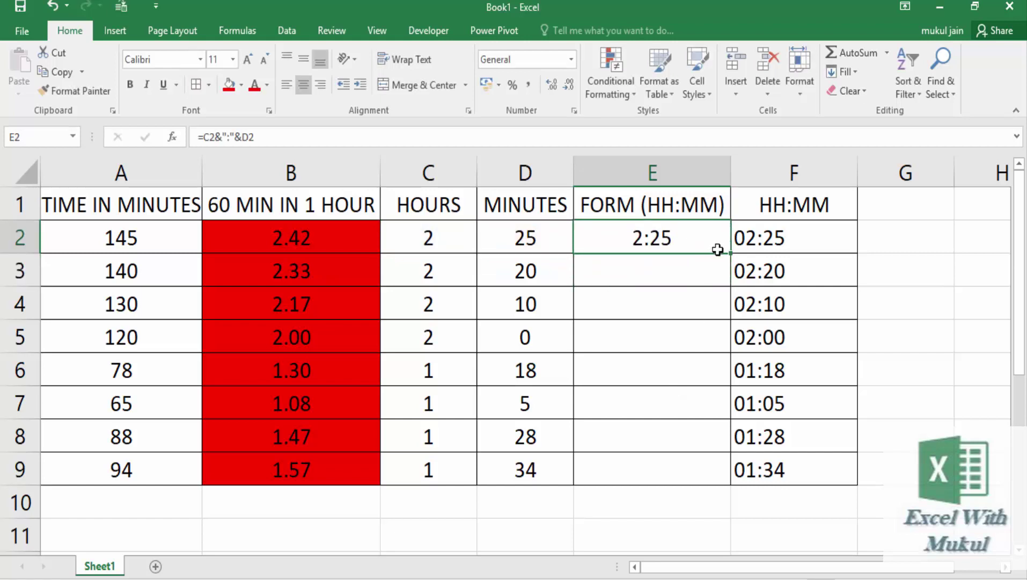
{"action": "left_click_drag", "start_coordinate": [730, 252], "coordinate": [723, 477]}
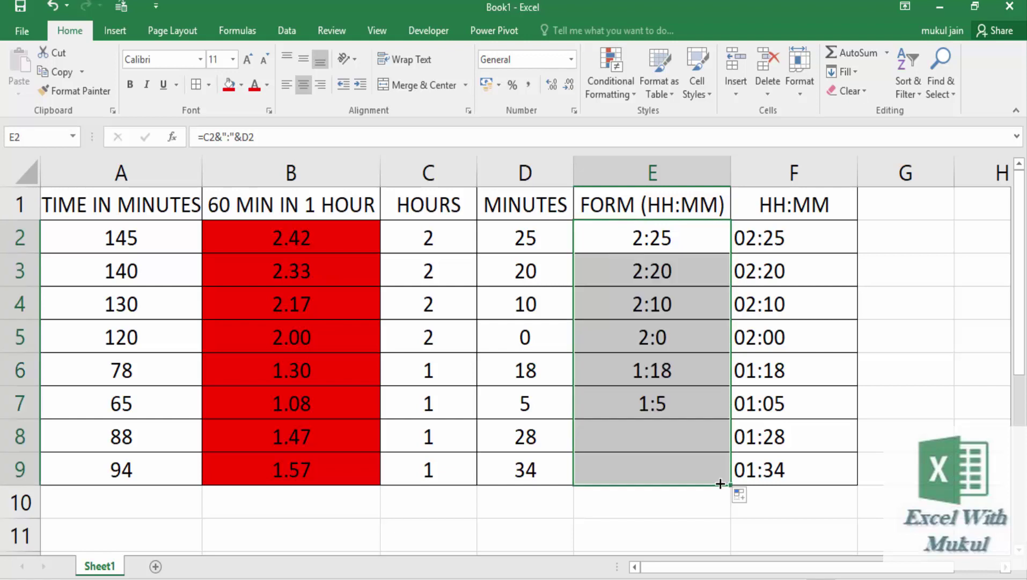
{"action": "left_click", "coordinate": [677, 237]}
{"action": "left_click_drag", "start_coordinate": [696, 242], "coordinate": [673, 468]}
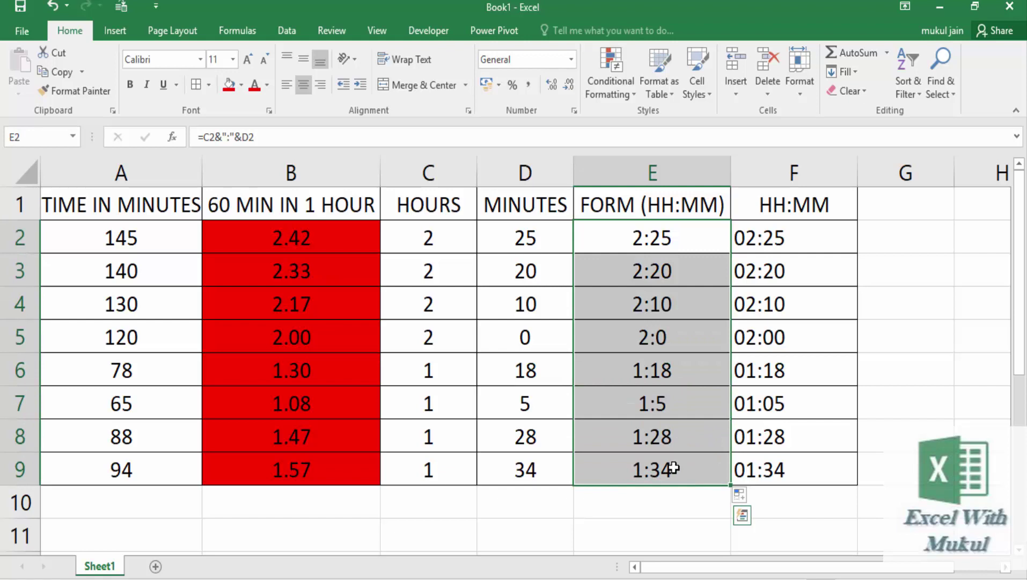
{"action": "left_click_drag", "start_coordinate": [673, 468], "coordinate": [702, 244]}
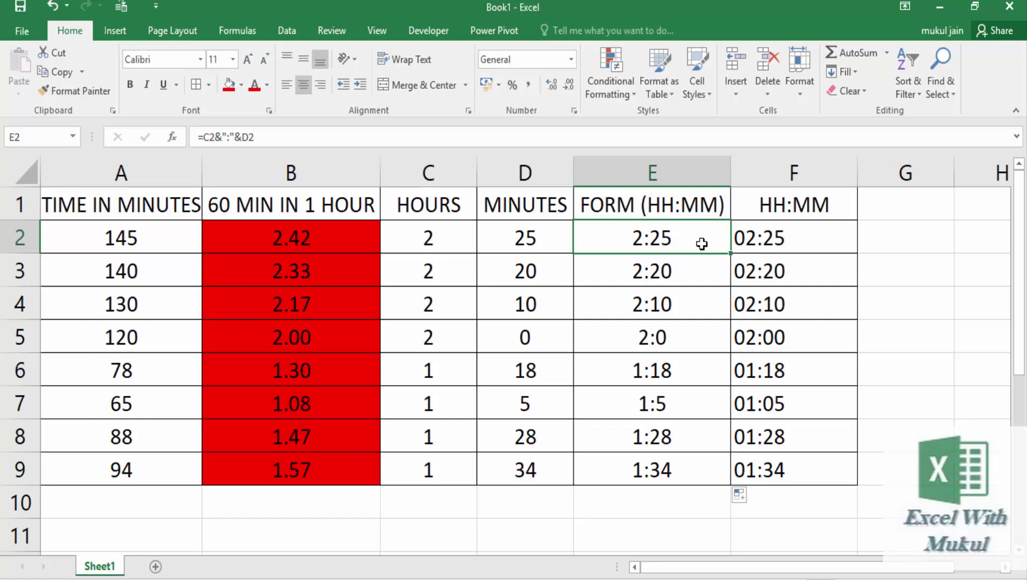
- Rewrite E2 as =TEXT(C2,"00")&":"&TEXT(D2,"00") so it displays 02:25
{"action": "double_click", "coordinate": [702, 244]}
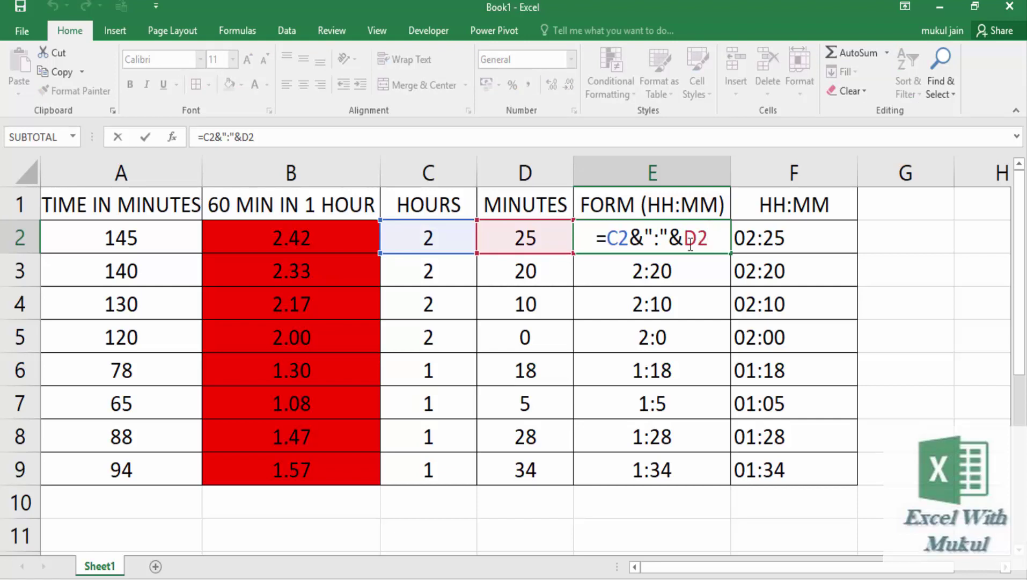
{"action": "left_click", "coordinate": [608, 240]}
{"action": "type", "text": "TEXT"}
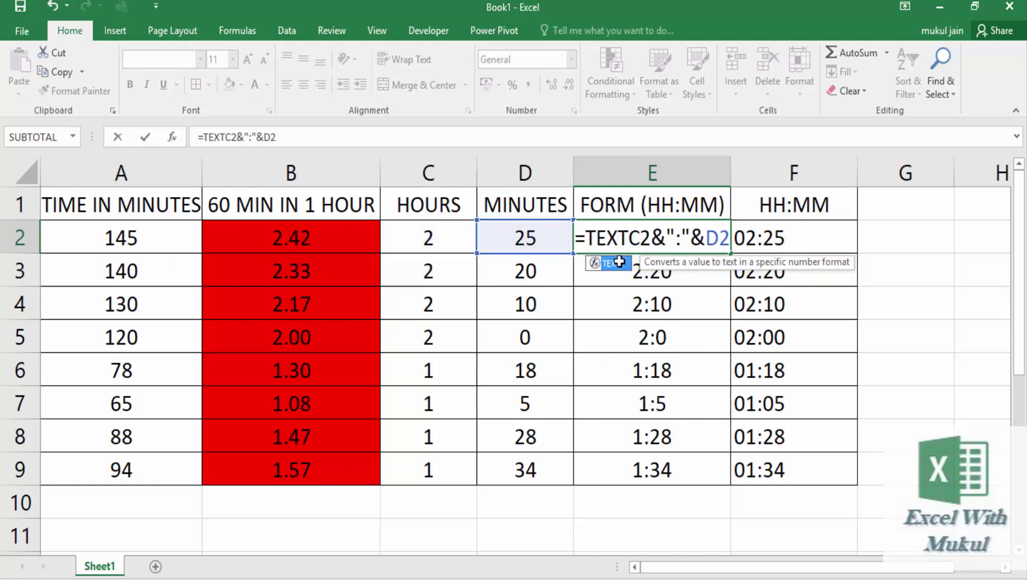
{"action": "double_click", "coordinate": [619, 261]}
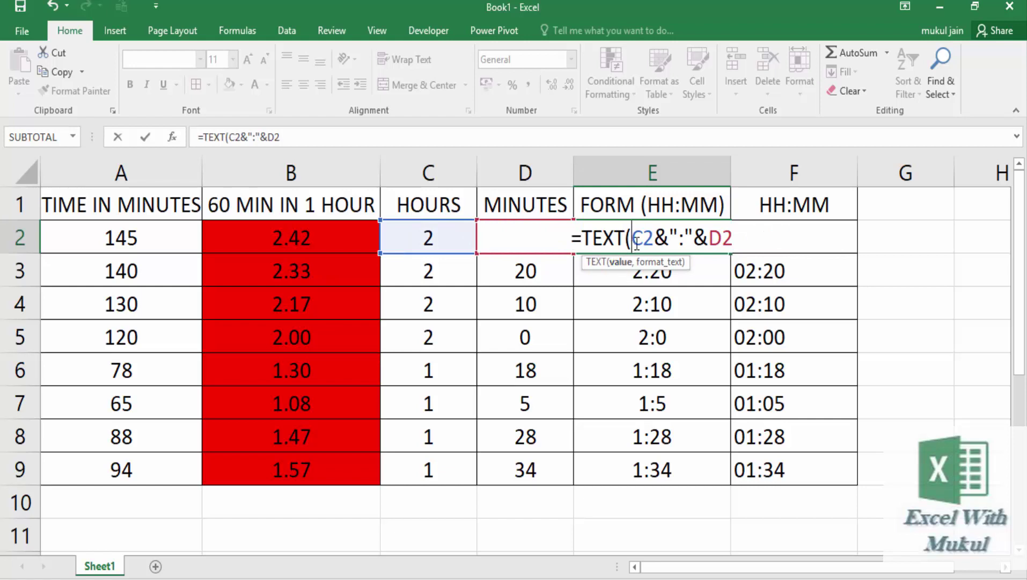
{"action": "left_click", "coordinate": [655, 238]}
{"action": "type", "text": ","}
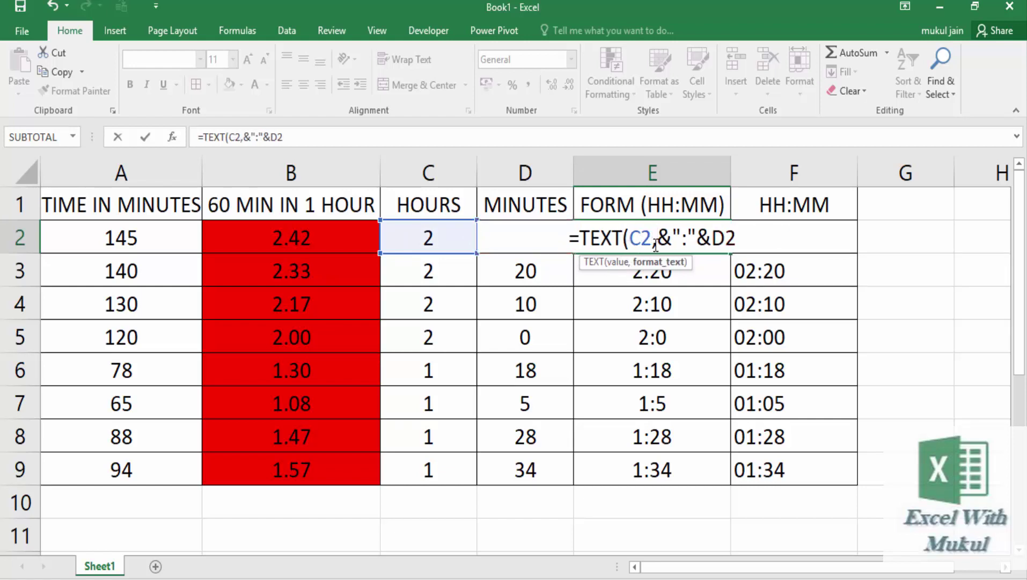
{"action": "type", "text": "\""}
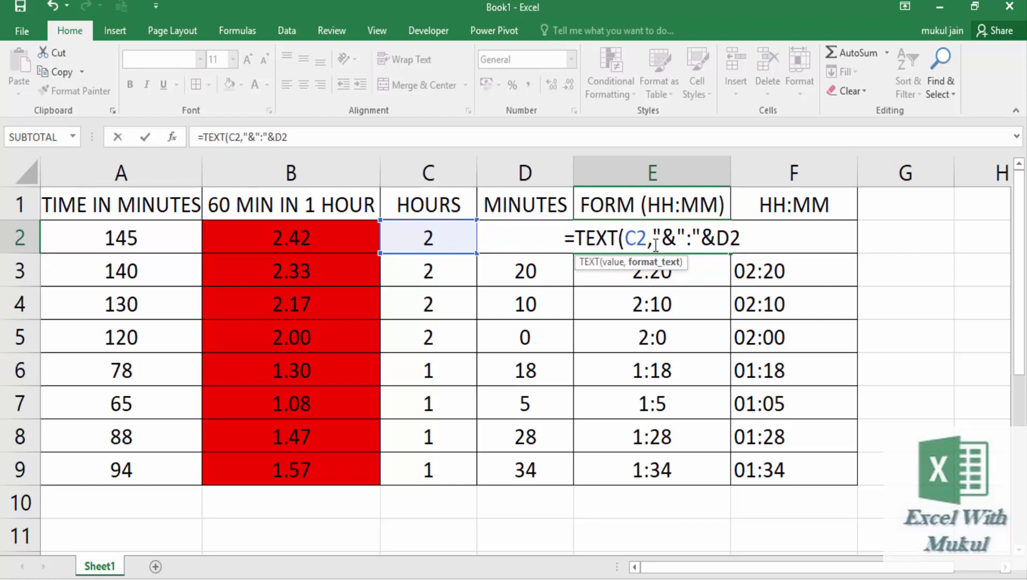
{"action": "type", "text": "00\""}
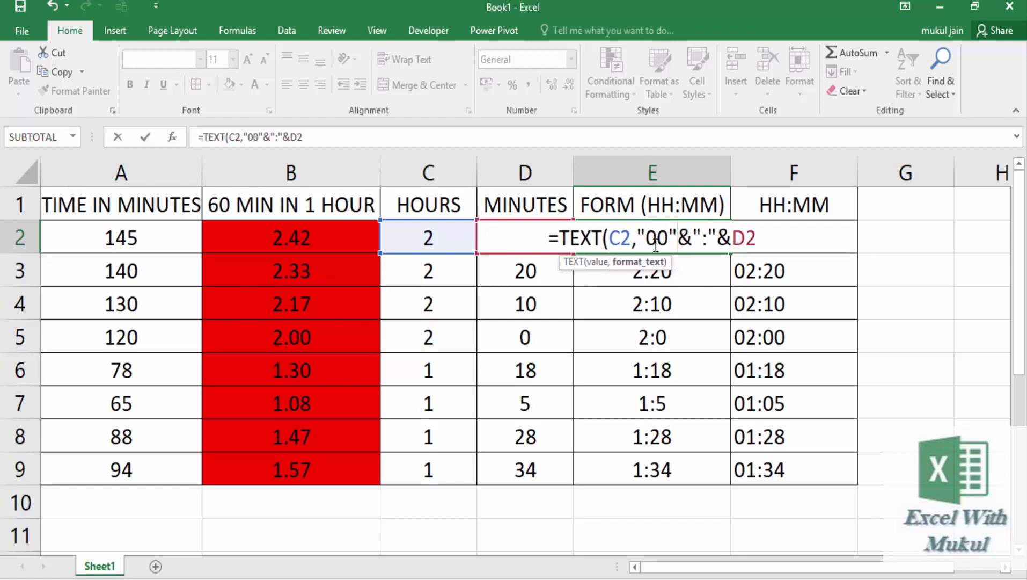
{"action": "type", "text": ")"}
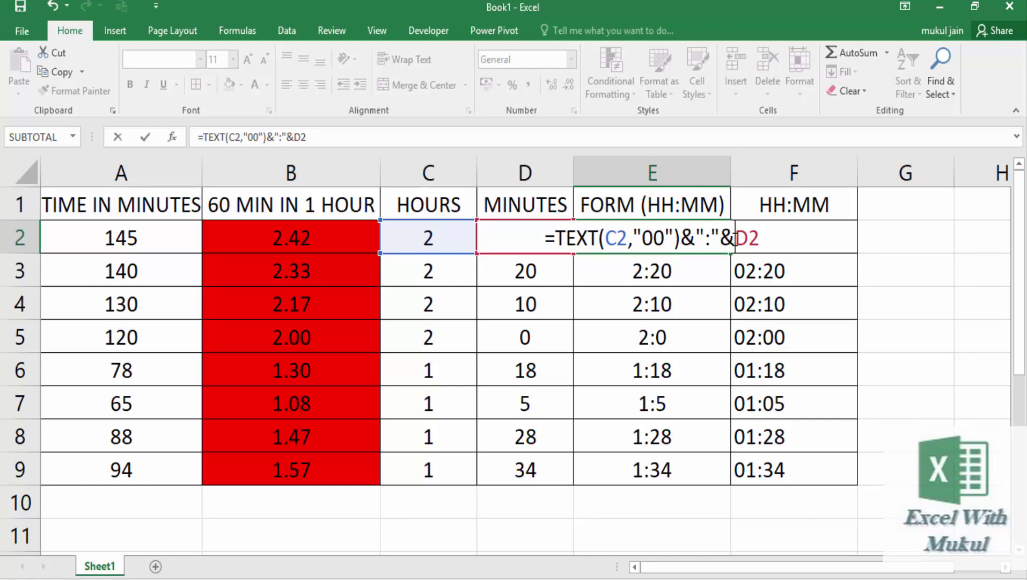
{"action": "left_click", "coordinate": [736, 252]}
{"action": "type", "text": "TEXT"}
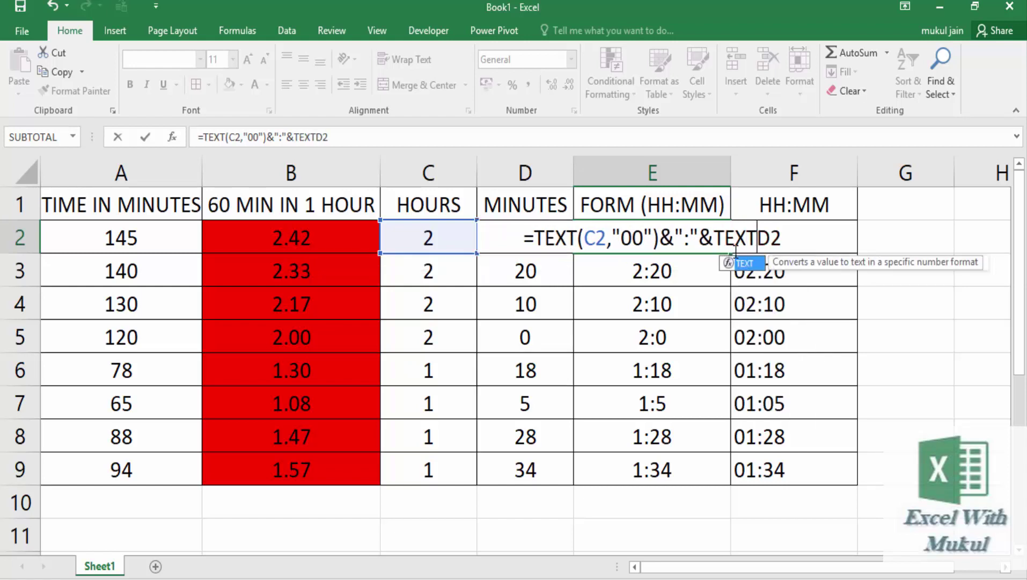
{"action": "type", "text": "("}
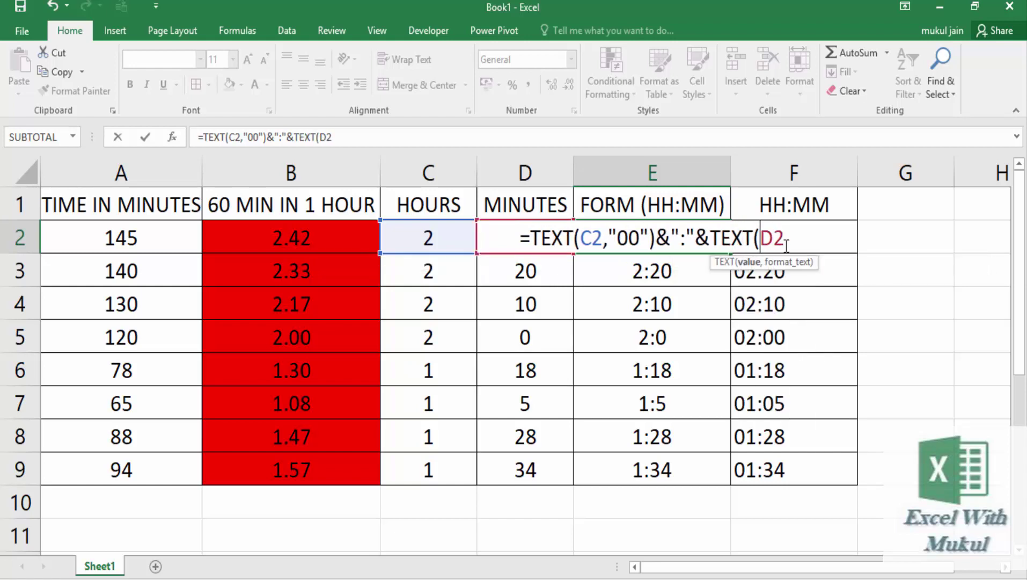
{"action": "left_click", "coordinate": [789, 244]}
{"action": "type", "text": ","}
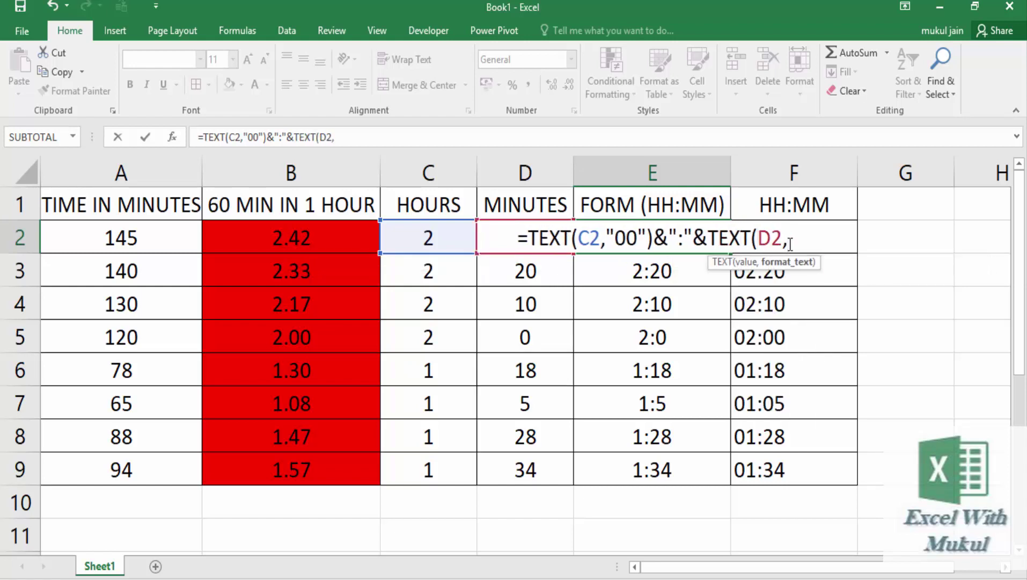
{"action": "type", "text": "\"00"}
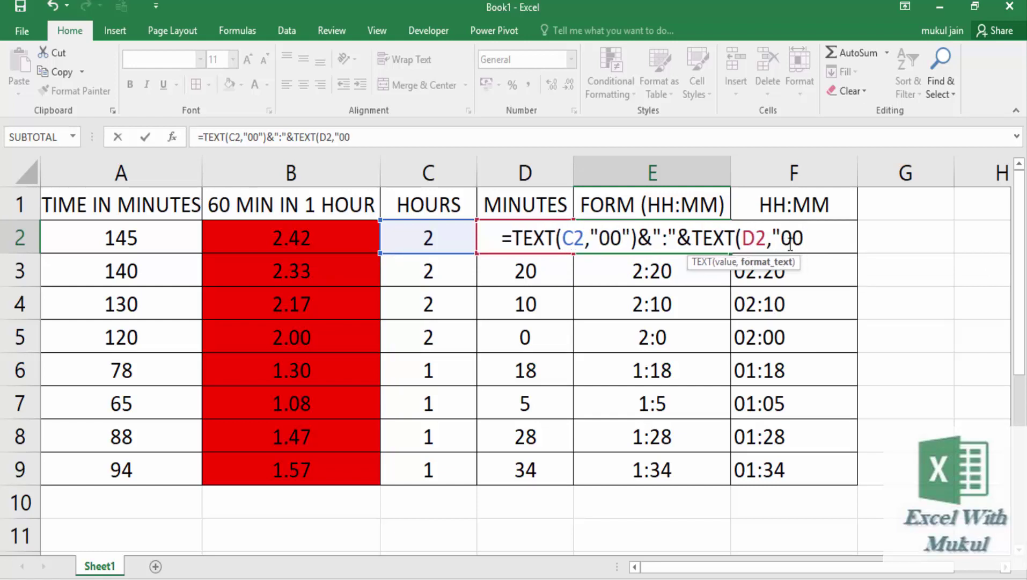
{"action": "type", "text": "\")"}
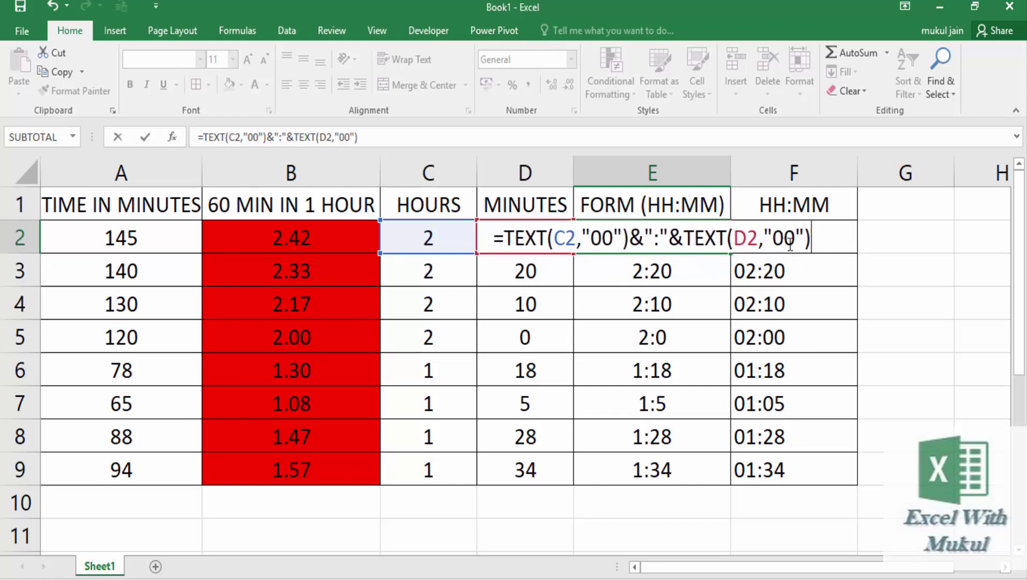
{"action": "key", "text": "Return"}
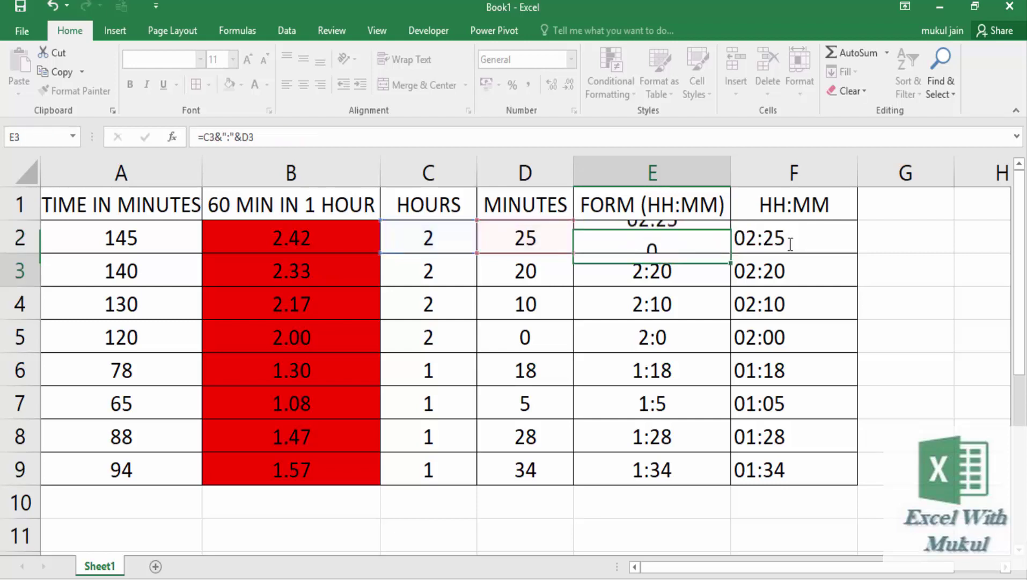
{"action": "left_click", "coordinate": [706, 243]}
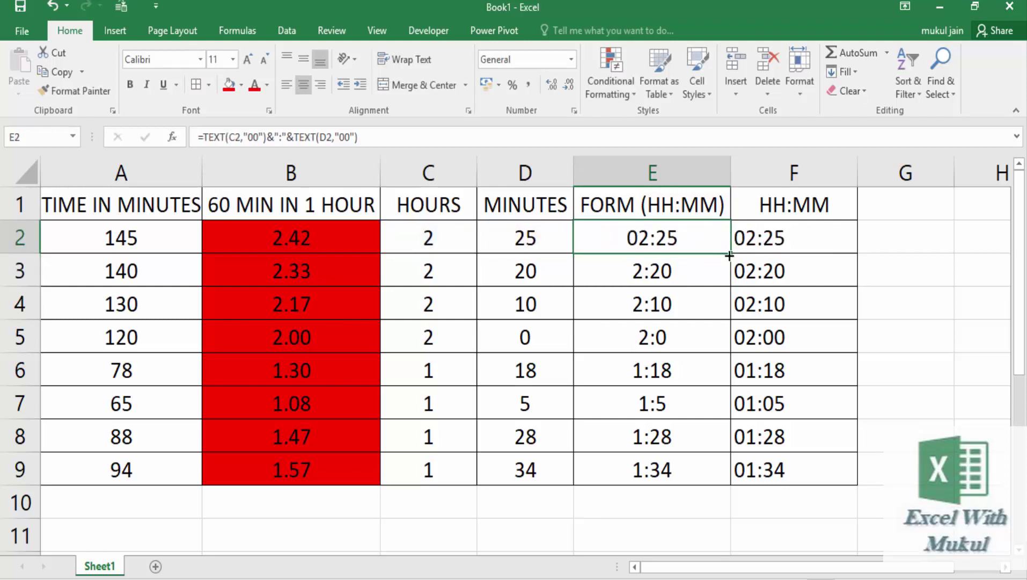
- Fill E2's TEXT formula down to E9 (02:25 to 01:34), then review E2 and F2 formulas
{"action": "left_click_drag", "start_coordinate": [730, 252], "coordinate": [728, 483]}
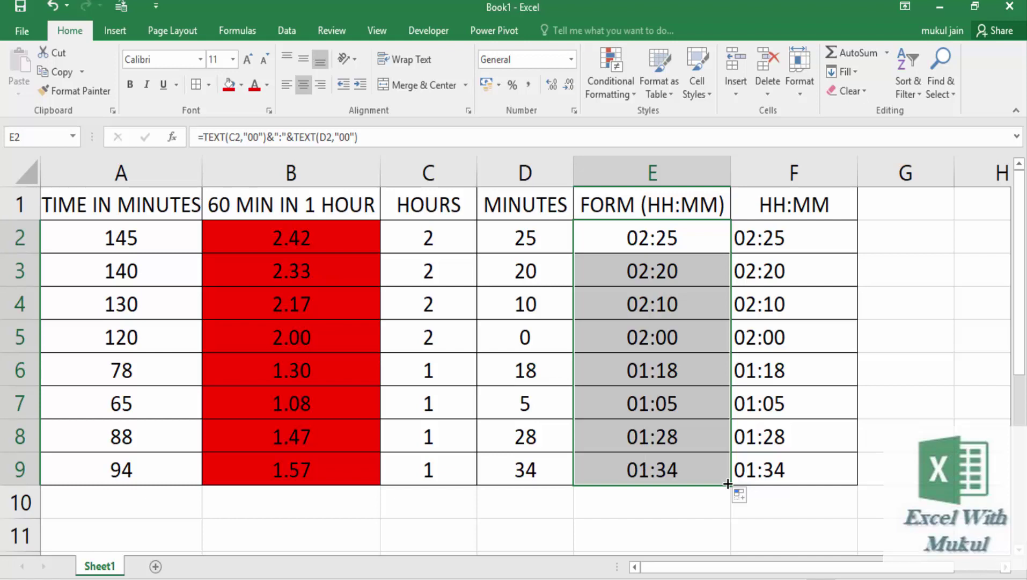
{"action": "left_click", "coordinate": [114, 247]}
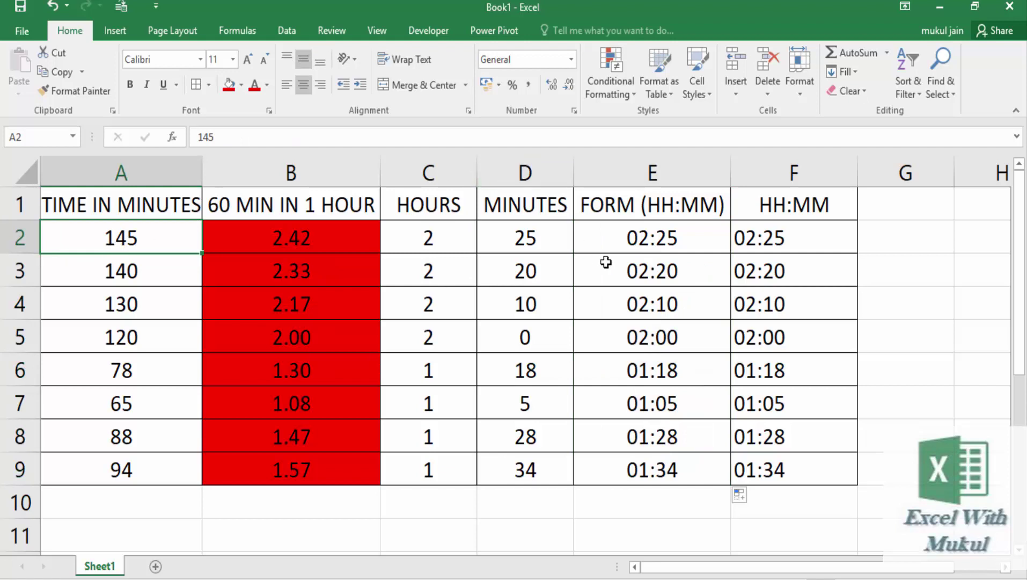
{"action": "left_click", "coordinate": [655, 225]}
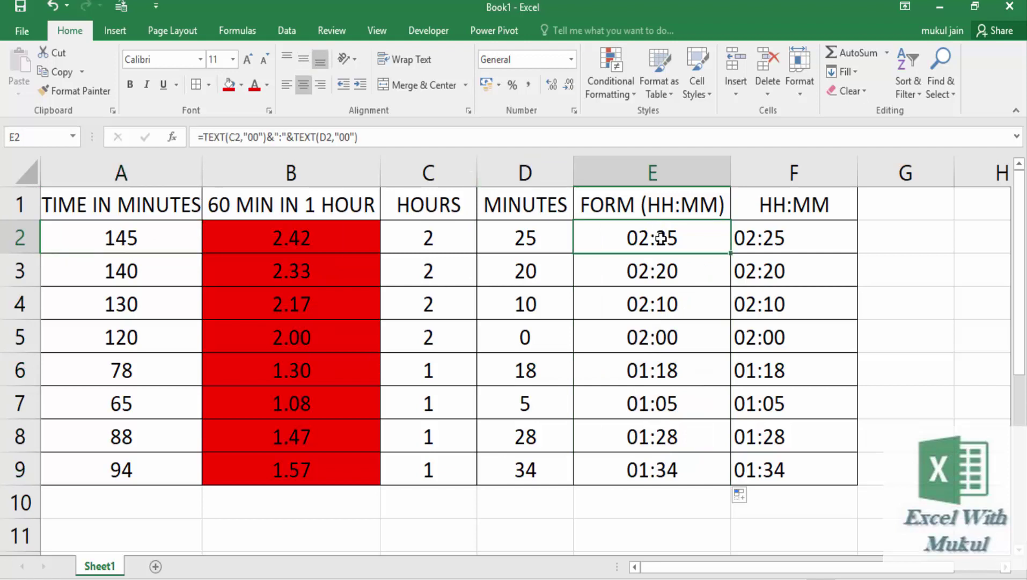
{"action": "double_click", "coordinate": [660, 237]}
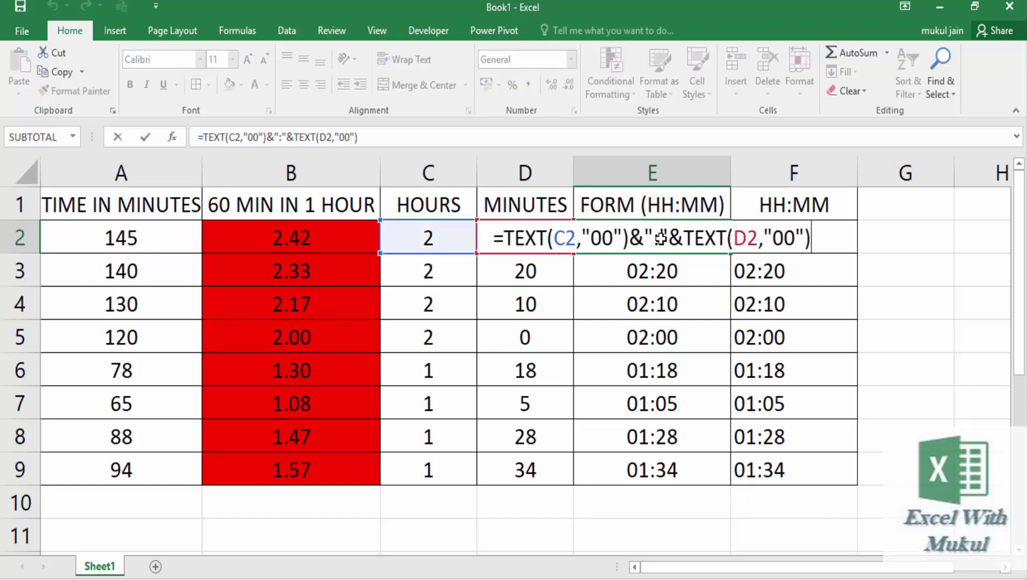
{"action": "key", "text": "Escape"}
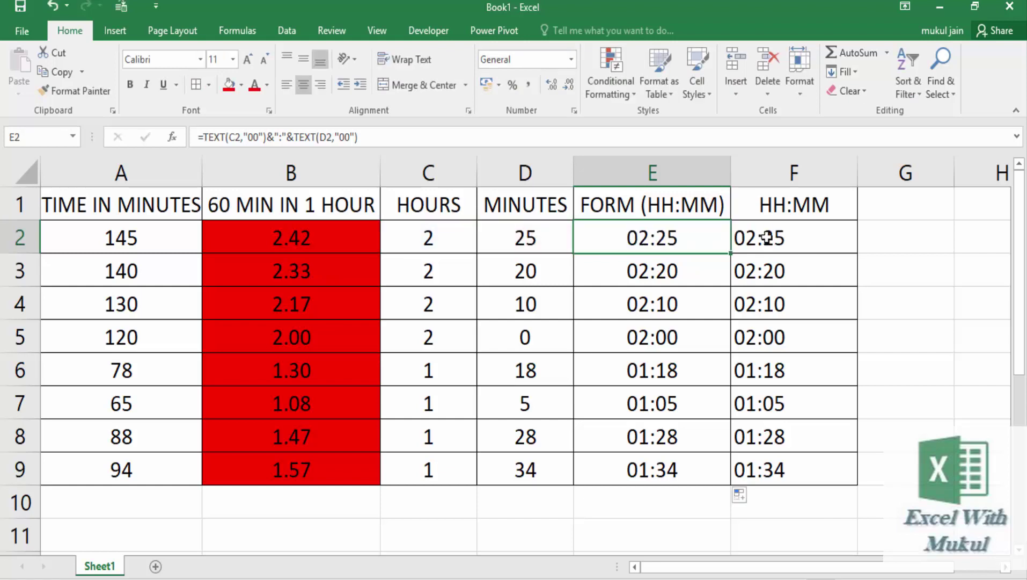
{"action": "left_click", "coordinate": [778, 236]}
{"action": "double_click", "coordinate": [782, 237]}
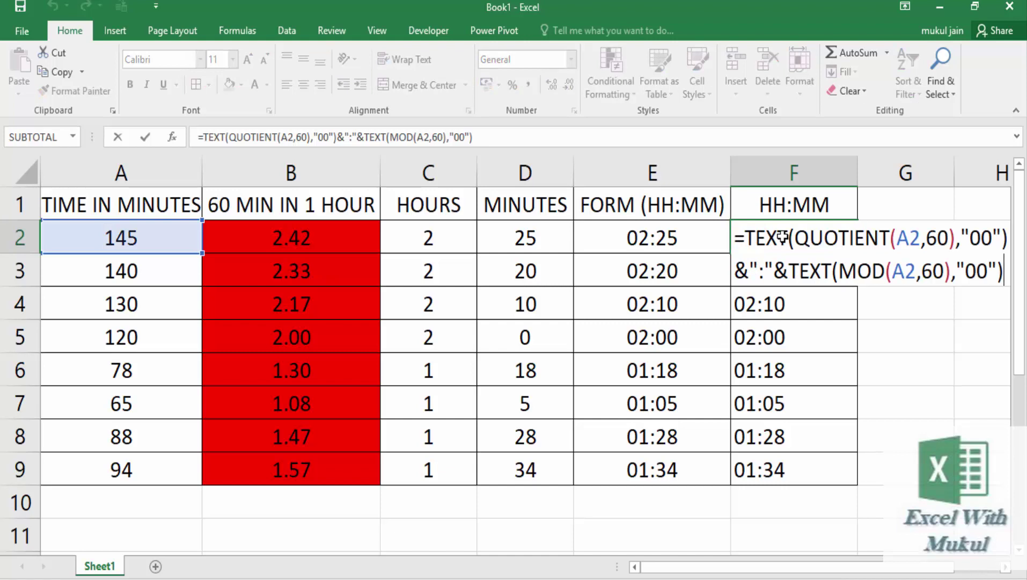
{"action": "key", "text": "Escape"}
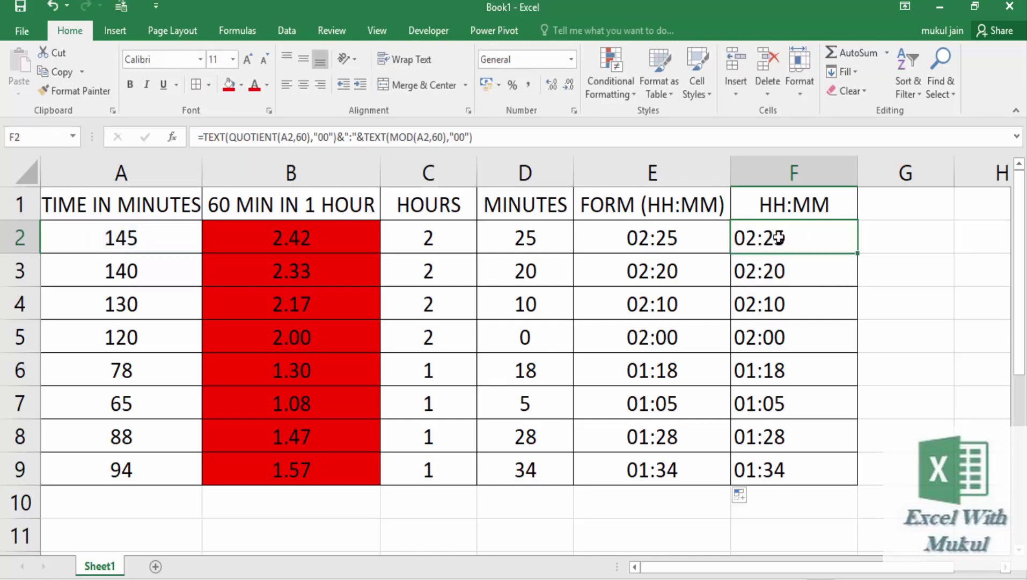
{"action": "left_click", "coordinate": [709, 242]}
{"action": "double_click", "coordinate": [708, 242]}
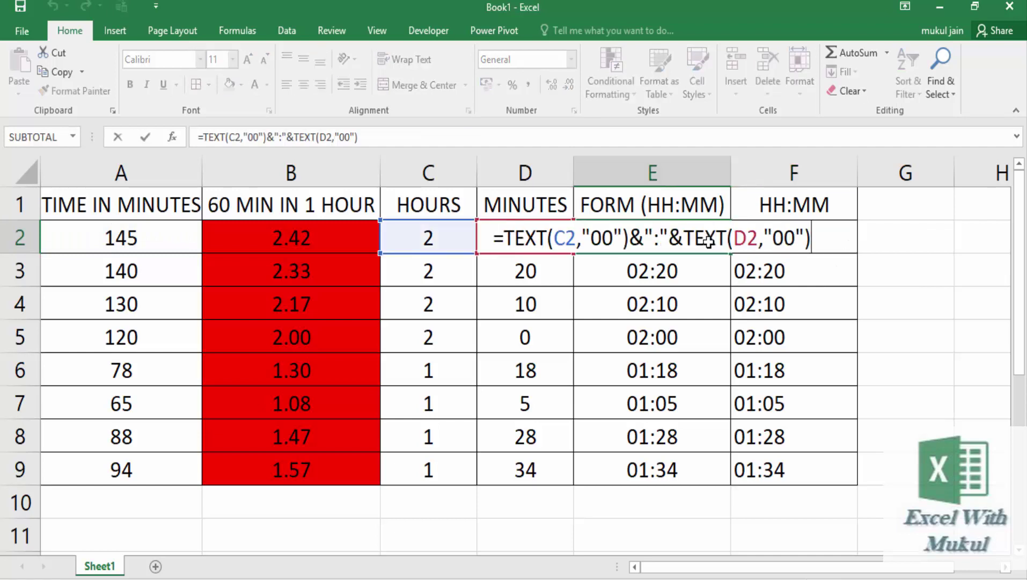
{"action": "key", "text": "Escape"}
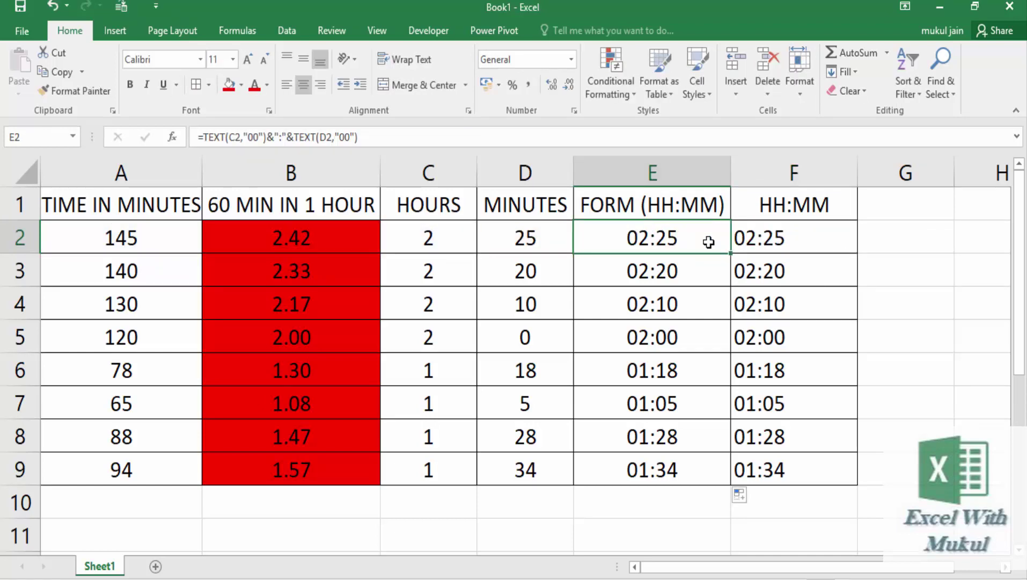